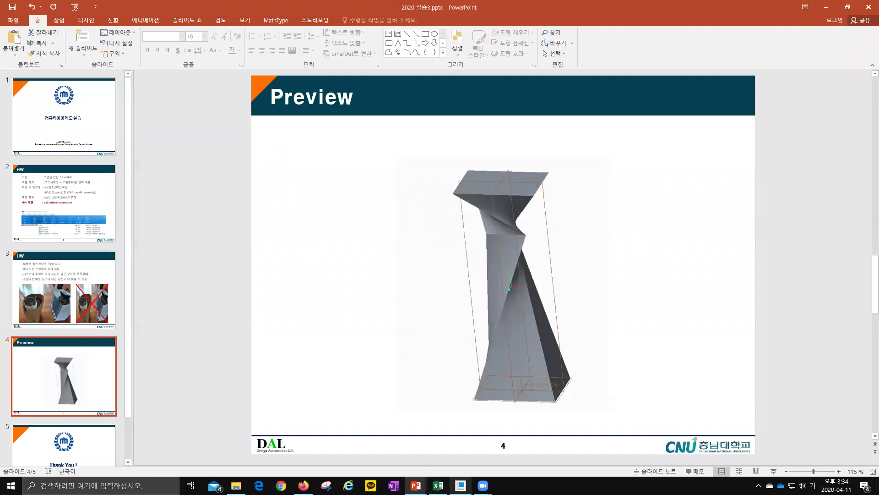
Switch to Creo Parametric and create a new solid part using the default template
click(461, 485)
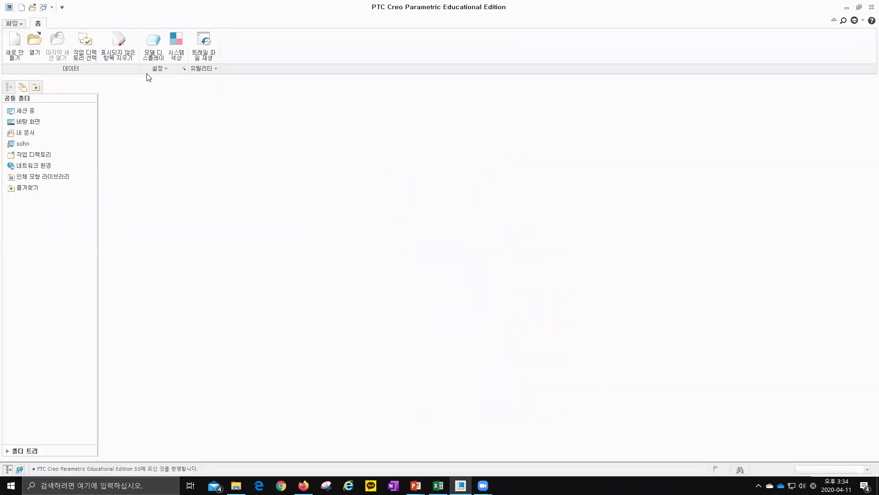
click(15, 48)
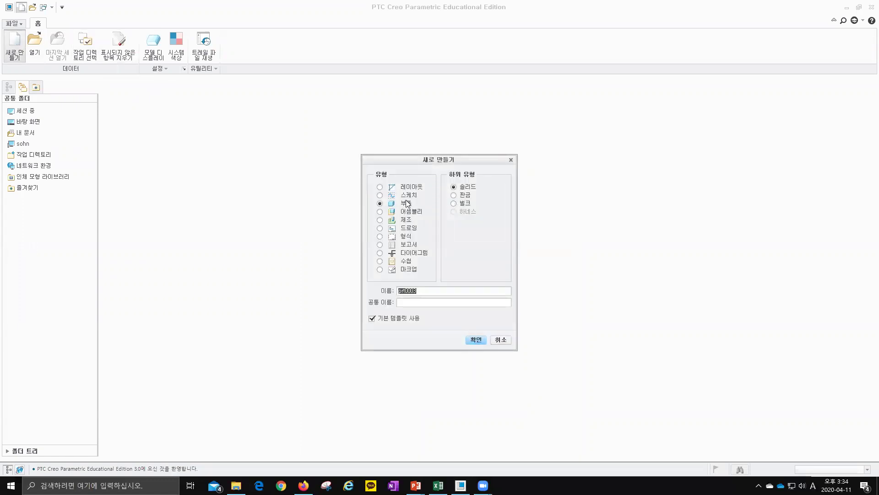
click(477, 340)
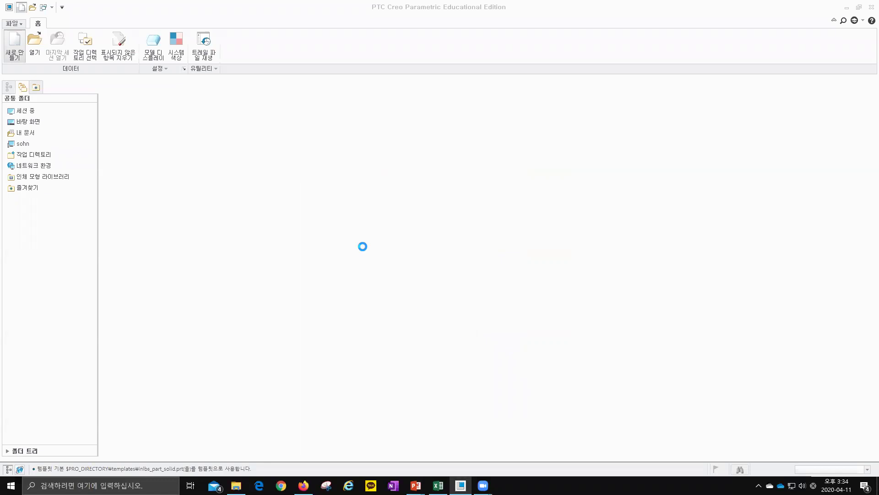
Change the model units to millimeter Kilogram Sec (mmKs), converting the existing dimensions
click(13, 24)
mouse_move(47, 153)
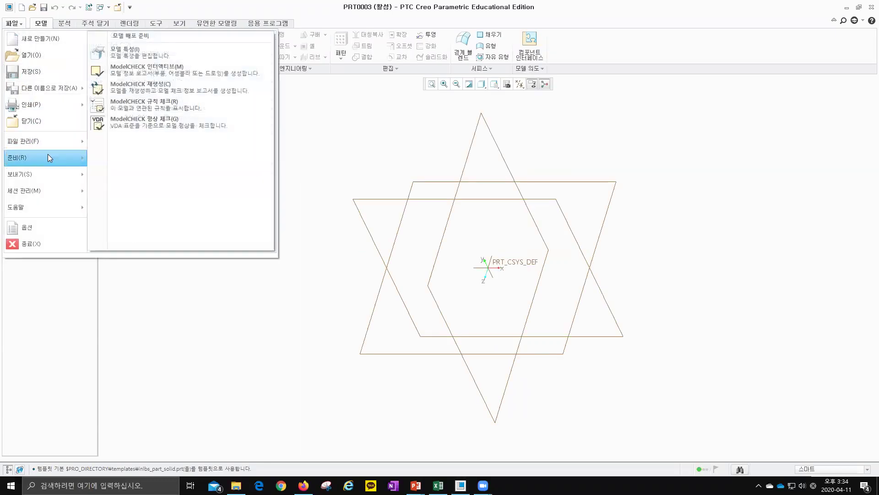
click(217, 53)
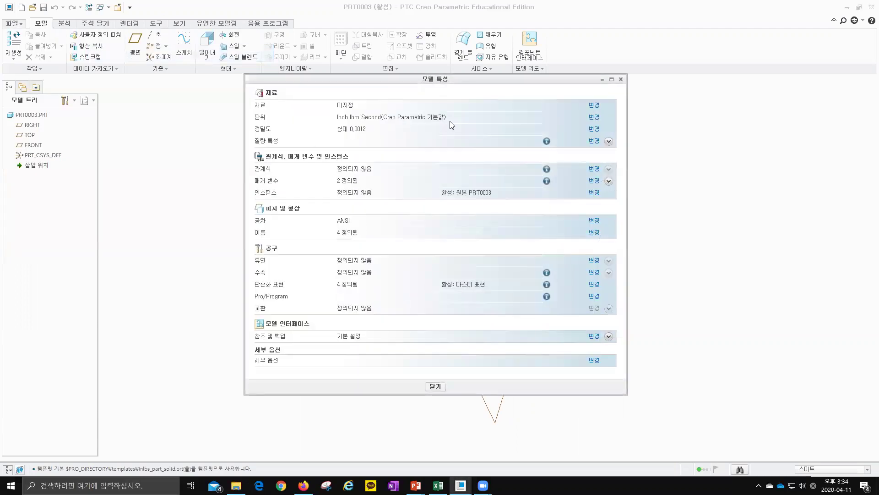
click(598, 115)
click(782, 67)
click(840, 34)
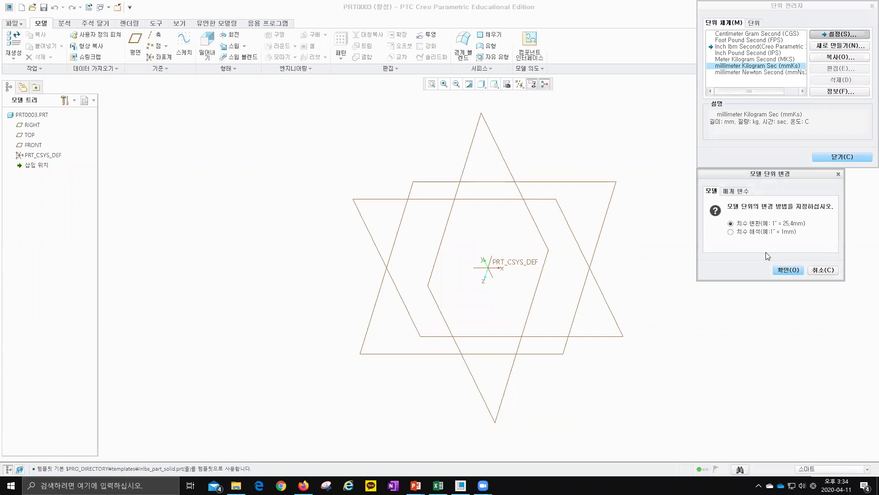
click(787, 270)
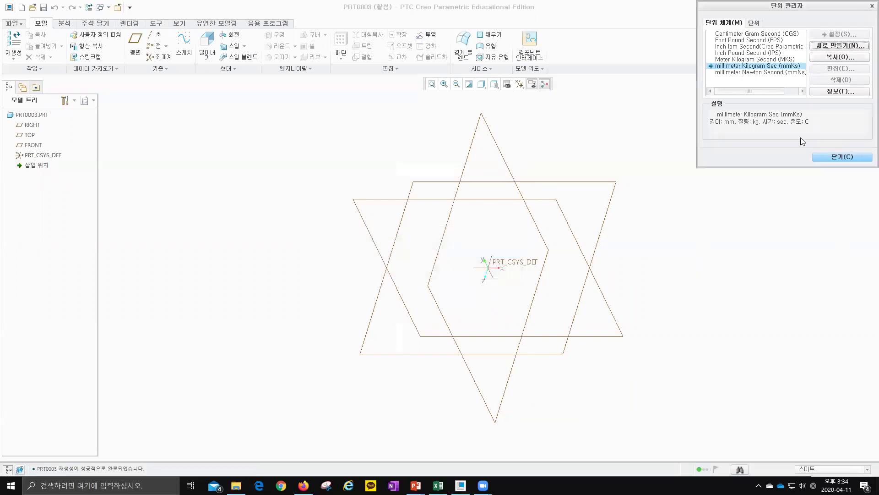
click(841, 157)
click(437, 383)
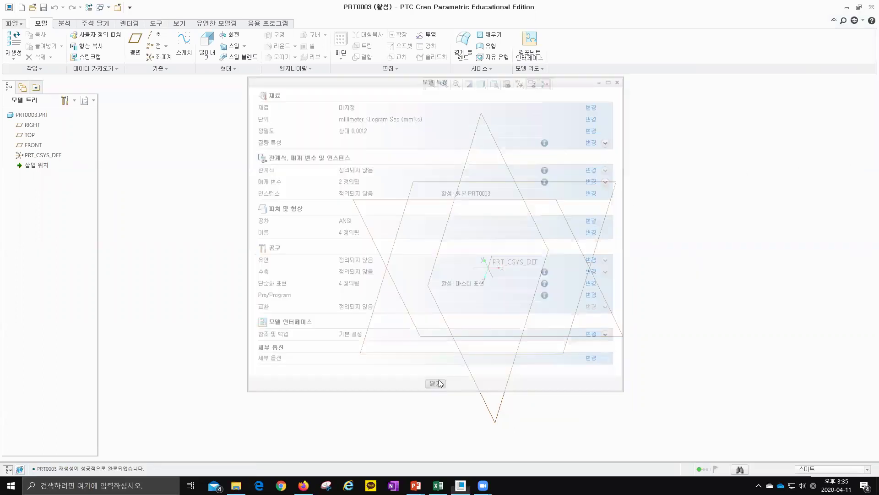
scroll(272, 264, down, 1)
scroll(293, 275, up, 2)
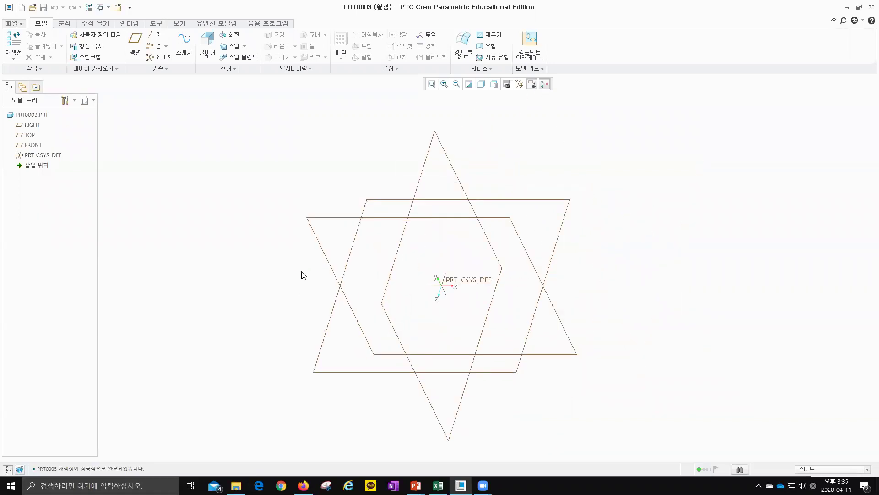
shift+middle_drag(310, 273, 315, 276)
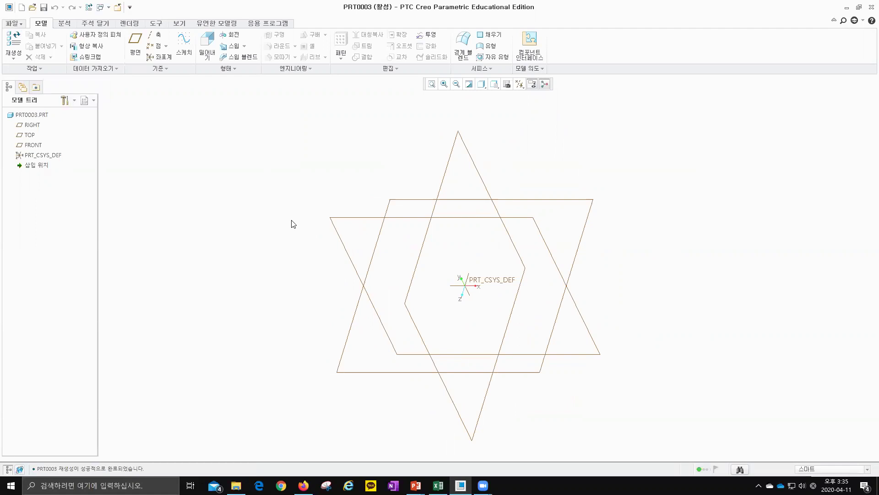
key(alt+Tab)
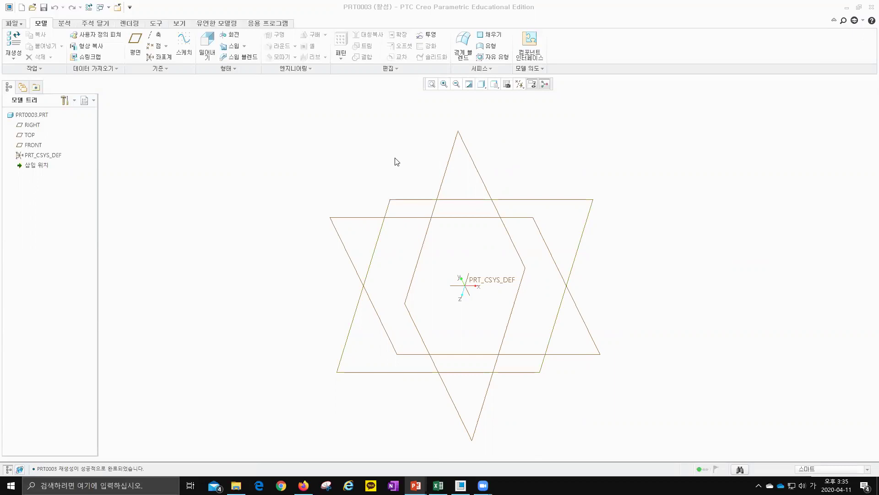
Start a Blend feature and define its first sketched section on the TOP plane with the RIGHT plane as orientation reference
click(234, 69)
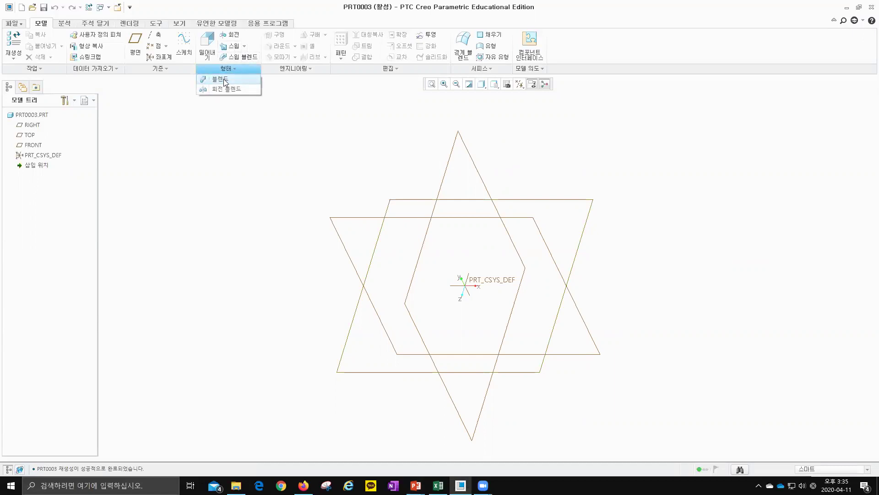
click(224, 81)
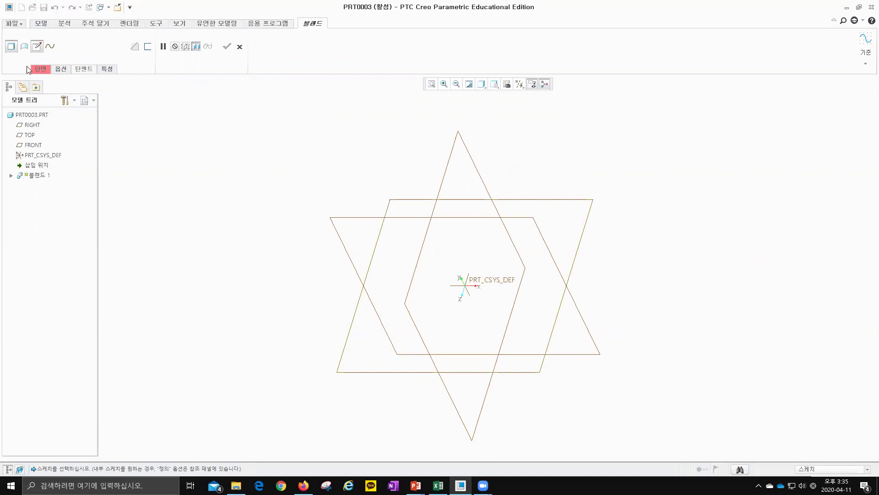
click(39, 68)
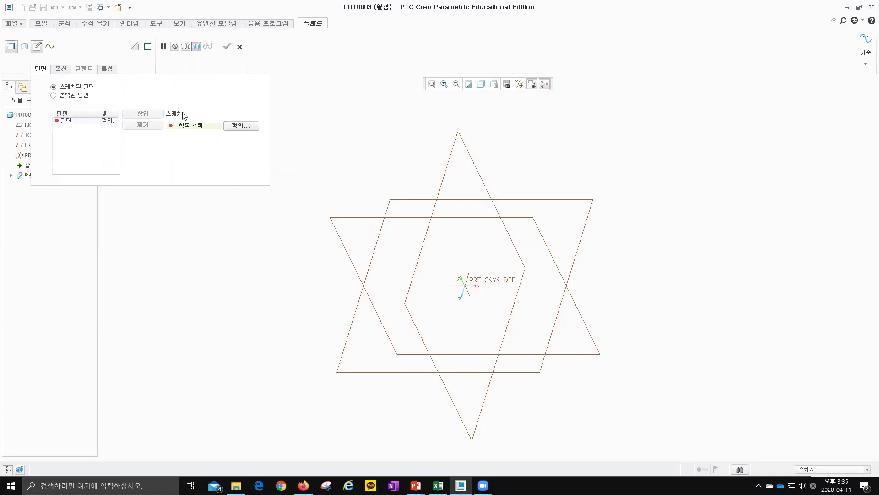
click(245, 128)
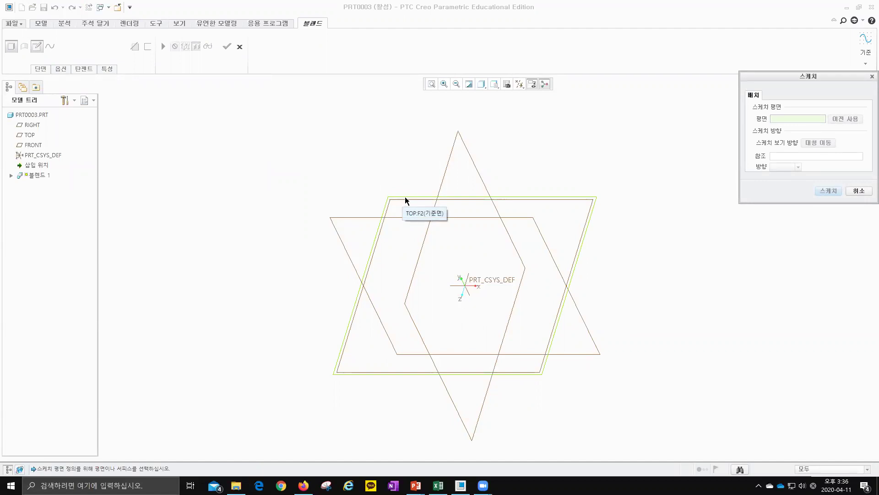
click(405, 200)
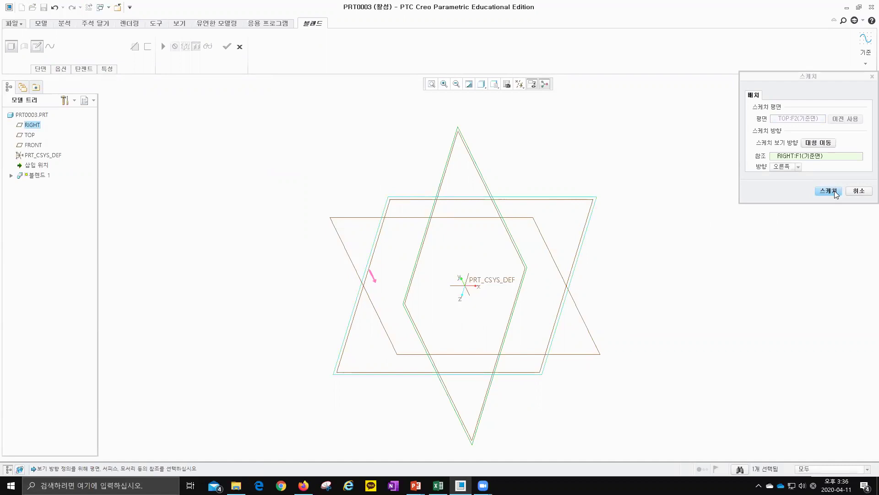
click(836, 189)
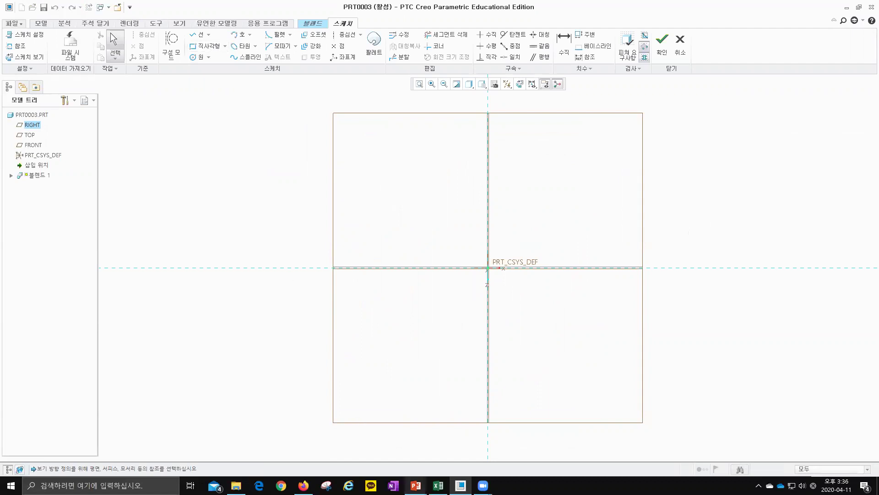
Check the twisted target shape on the Preview slide in PowerPoint and return to the Creo sketch
mouse_move(415, 485)
click(443, 460)
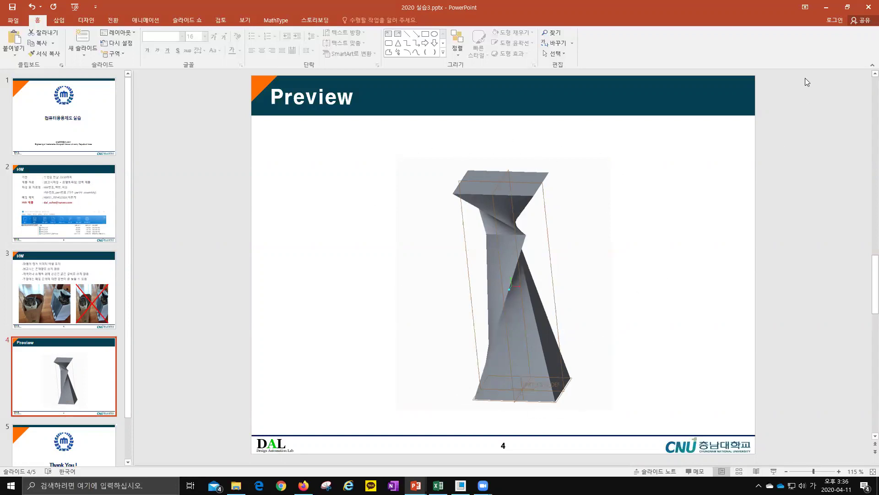
click(826, 9)
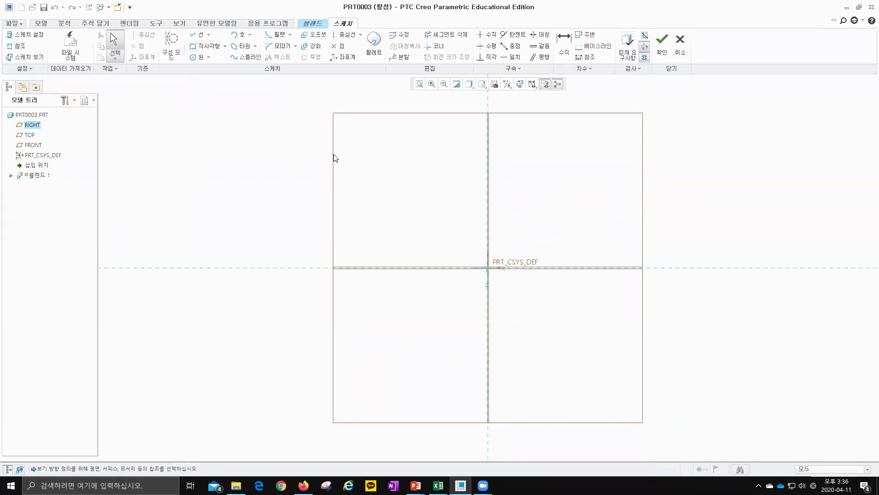
click(225, 46)
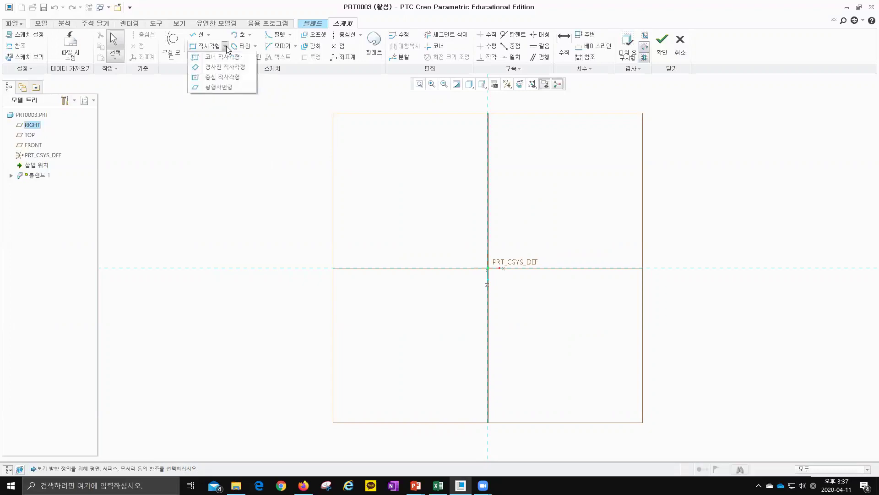
click(224, 80)
click(488, 267)
click(603, 343)
middle_click(579, 291)
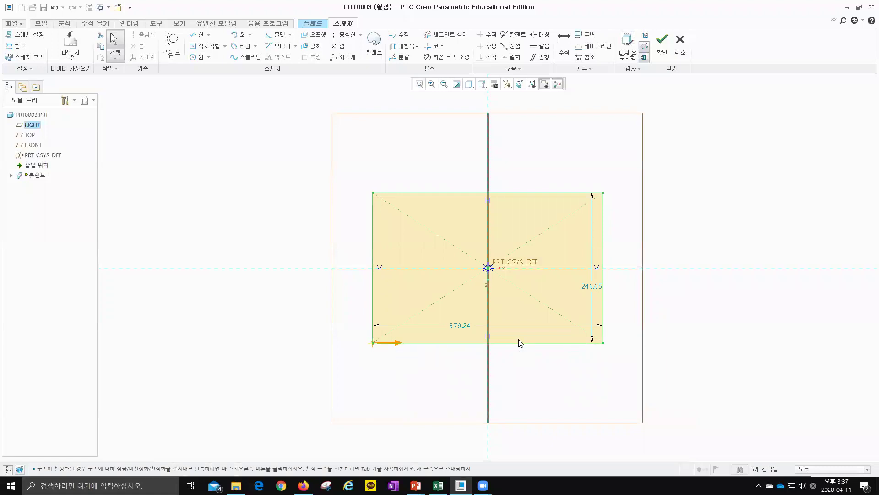
drag(623, 357, 301, 141)
key(Delete)
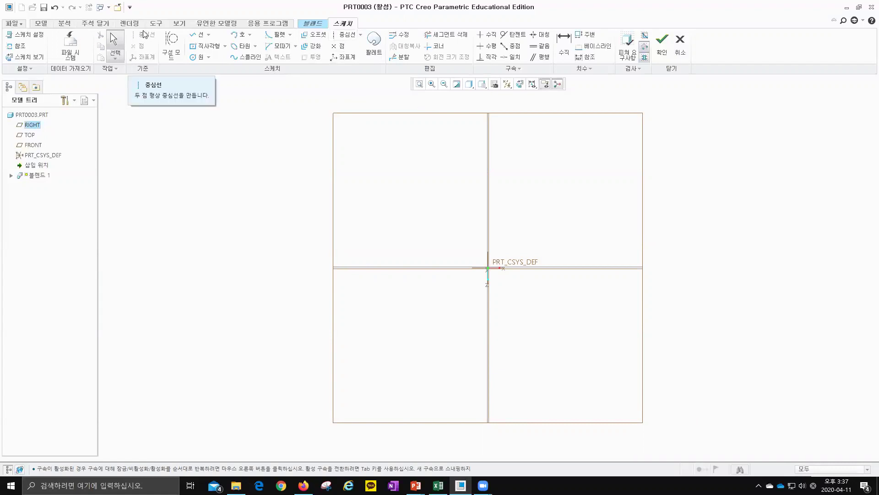
Add the RIGHT and FRONT datum planes as sketch references
click(345, 38)
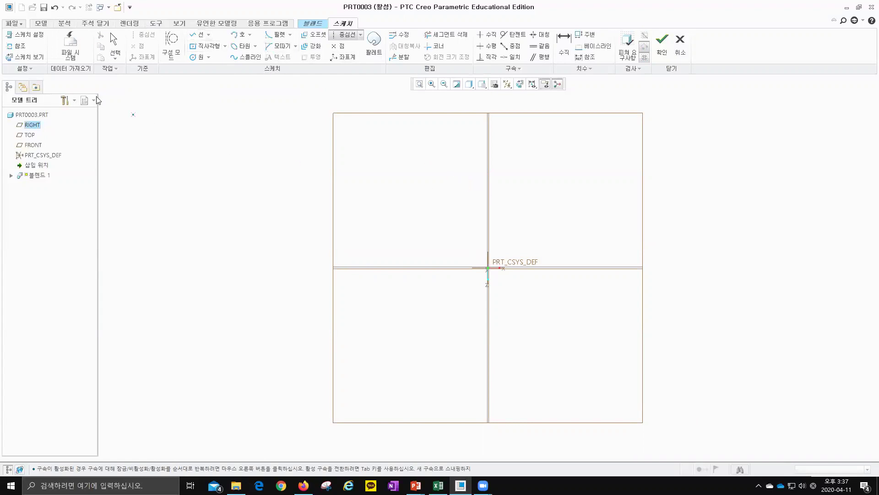
click(20, 47)
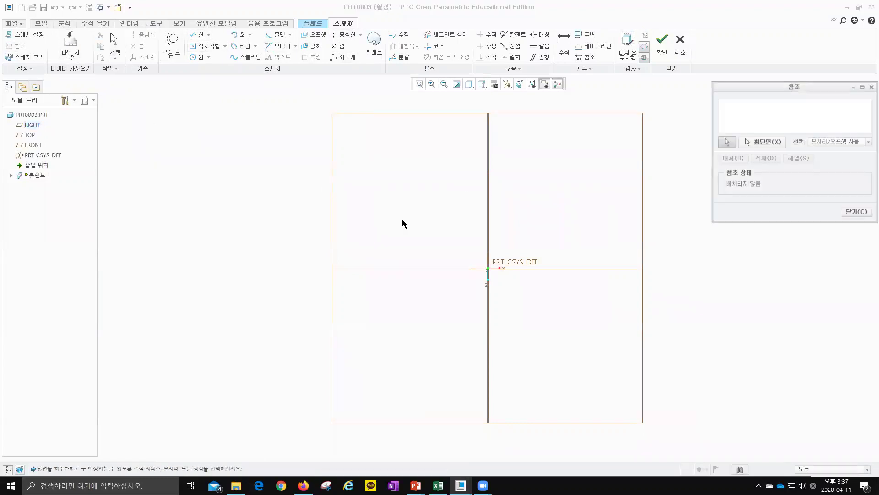
click(489, 234)
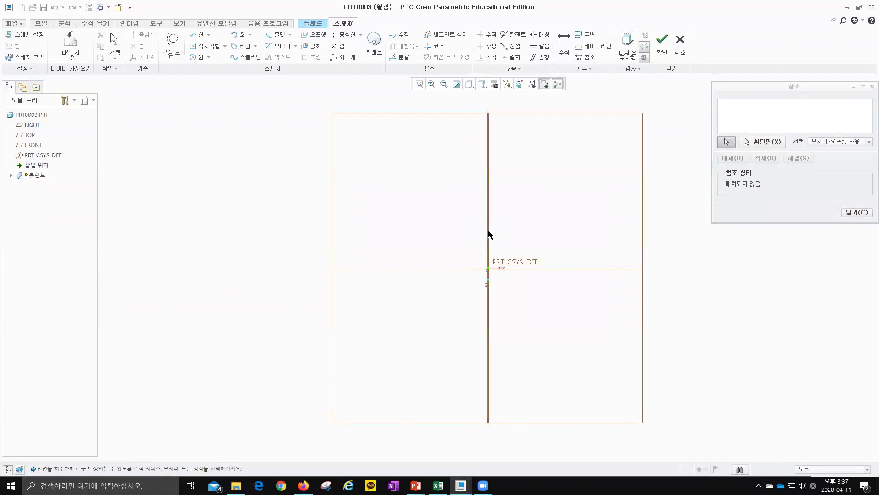
click(476, 268)
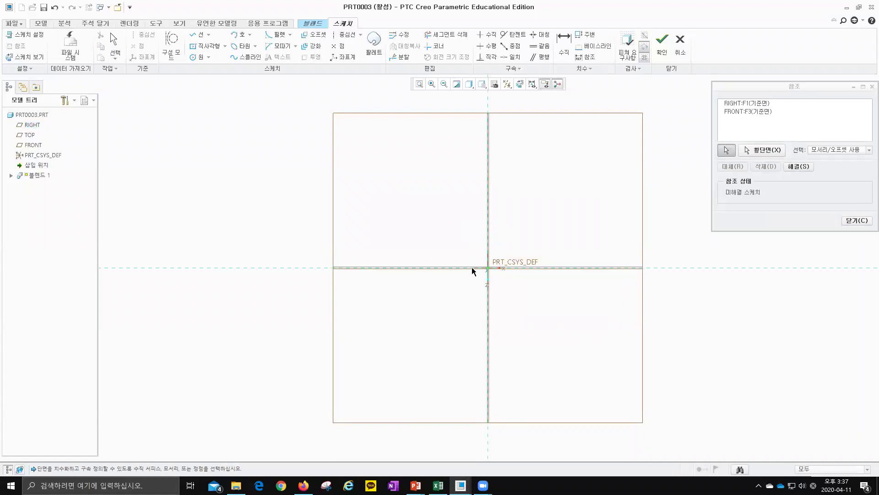
Draw a vertical and a horizontal centerline through the sketch origin along the two reference planes
click(344, 34)
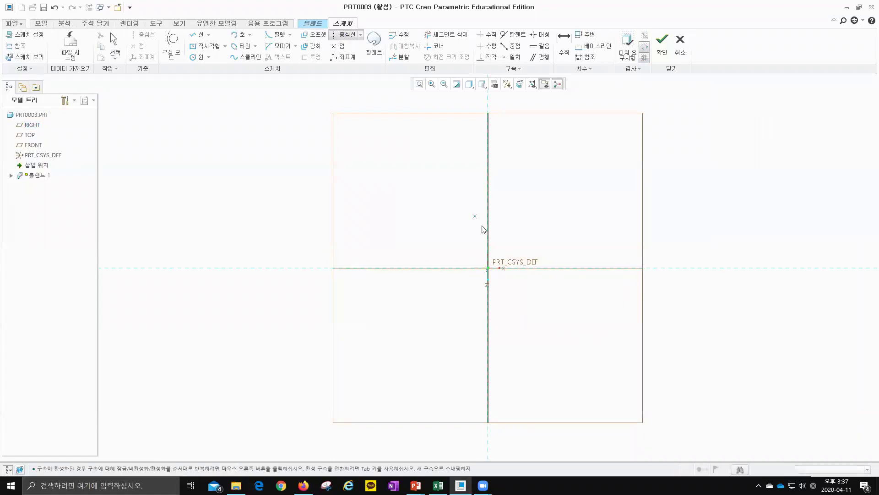
click(488, 284)
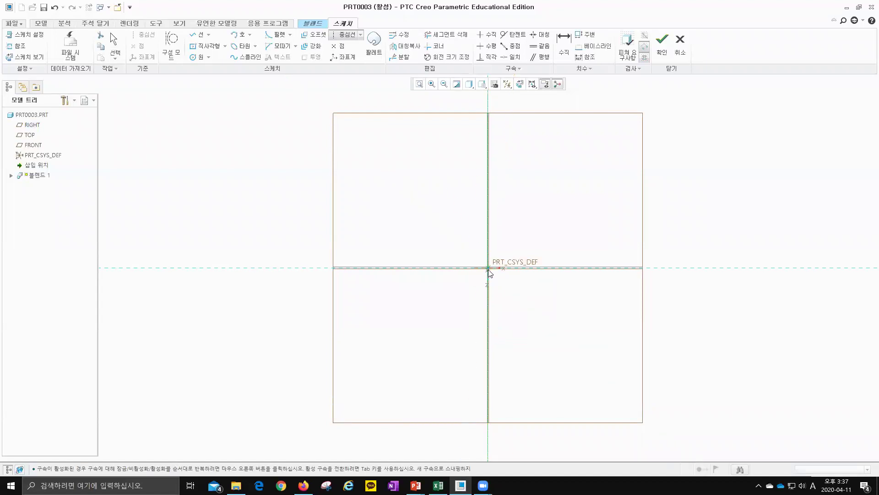
click(488, 268)
click(456, 269)
middle_click(438, 204)
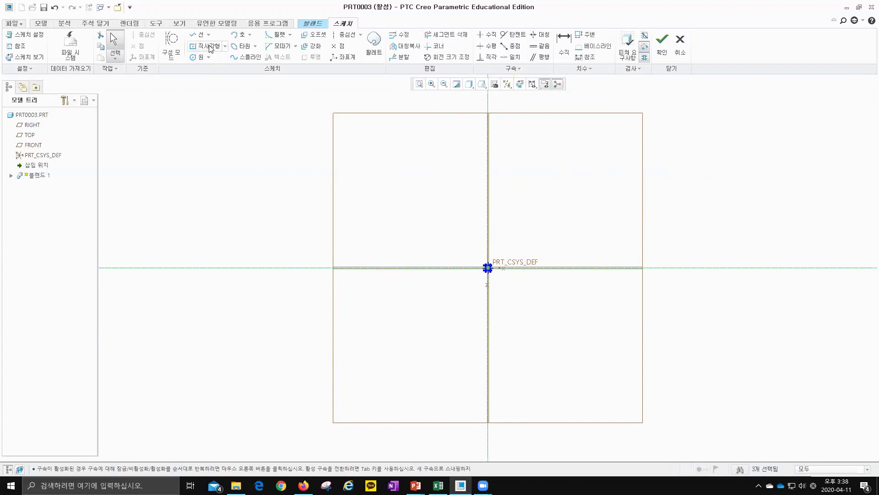
Sketch a rectangle about 337 by 181 mm, symmetric about both centerlines
click(225, 46)
click(208, 57)
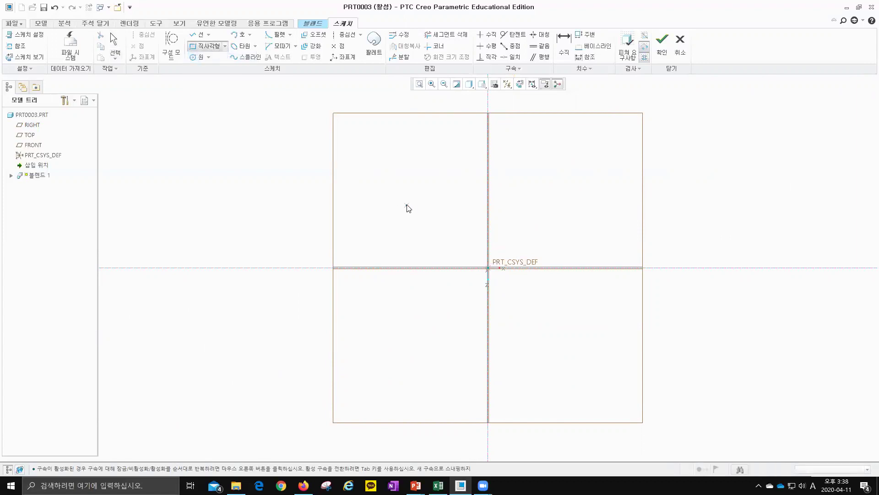
click(225, 47)
click(221, 67)
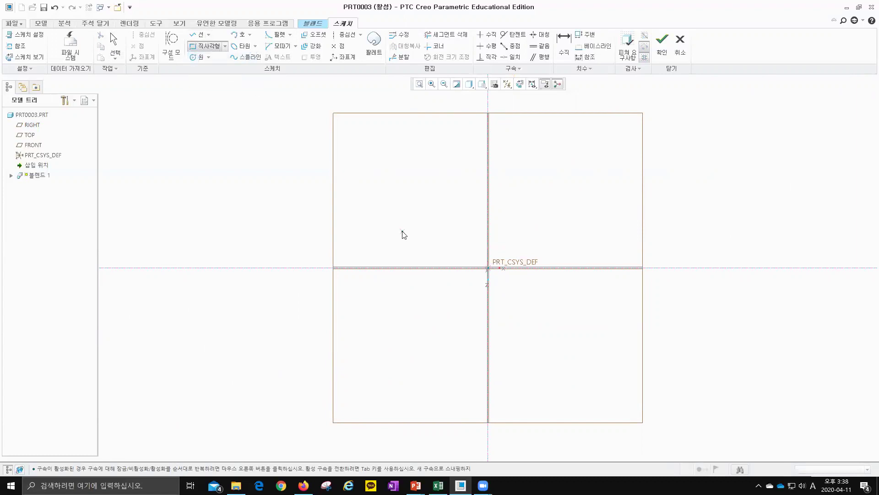
click(386, 212)
click(539, 323)
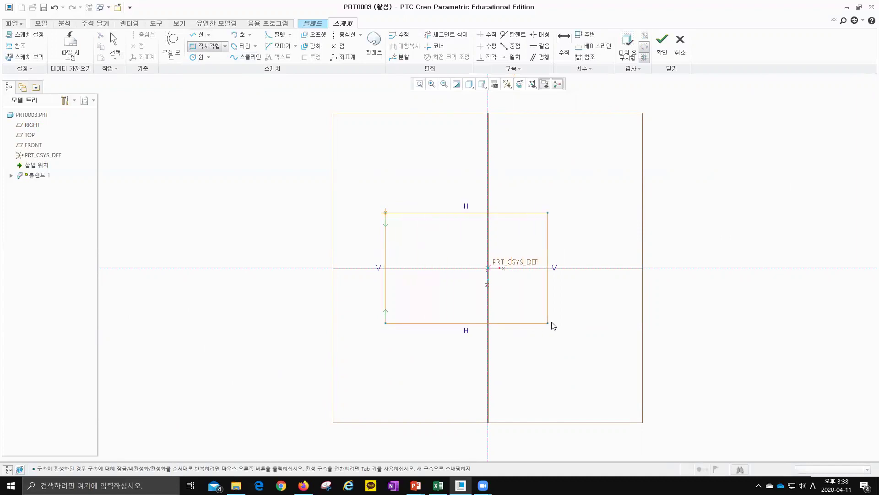
click(589, 323)
middle_click(612, 305)
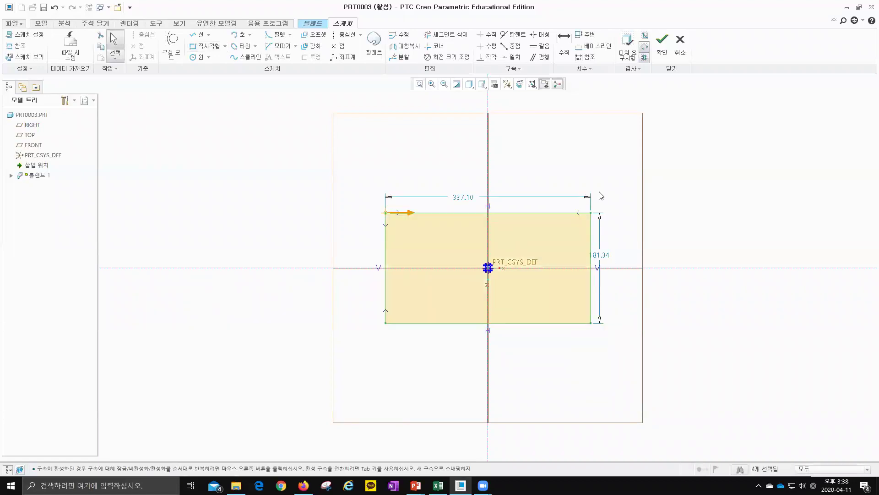
Set the rectangle's width to 200 mm
double_click(462, 198)
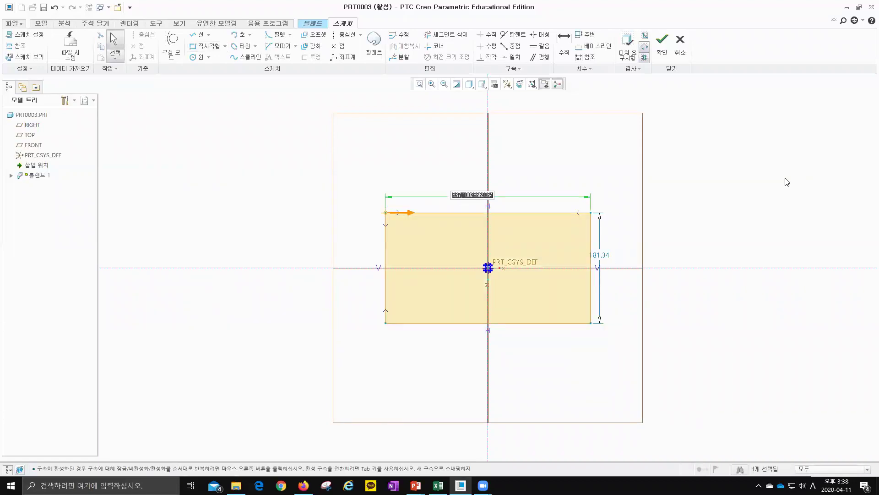
text(200)
key(Return)
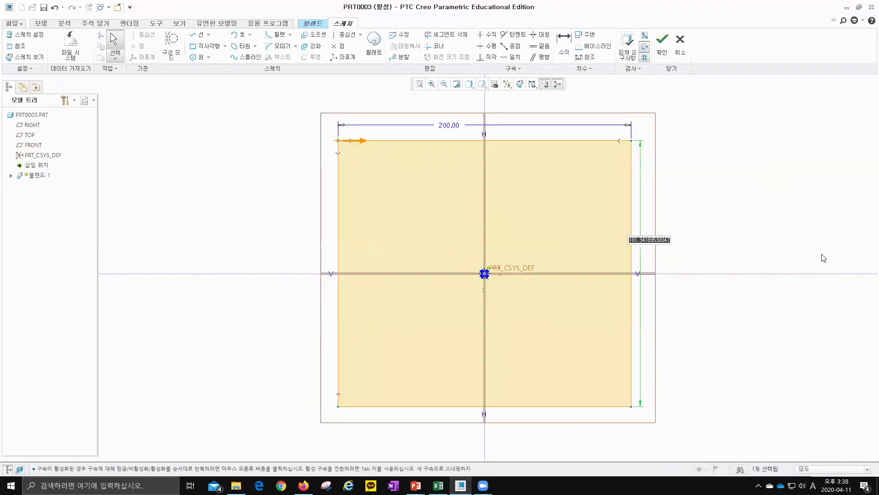
Set the base rectangle's height to 100 mm
text(100)
key(Return)
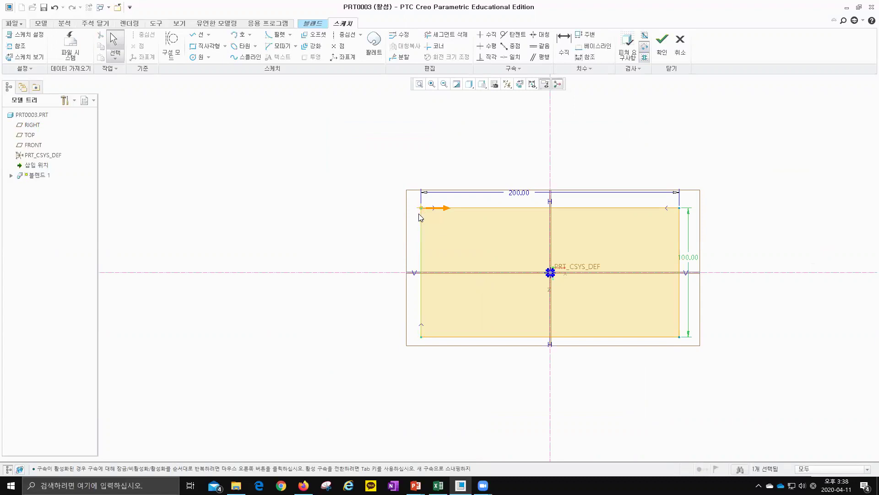
Reverse the start-point direction at the base rectangle's upper-left corner, and reverse it back toward the upper edge
click(422, 211)
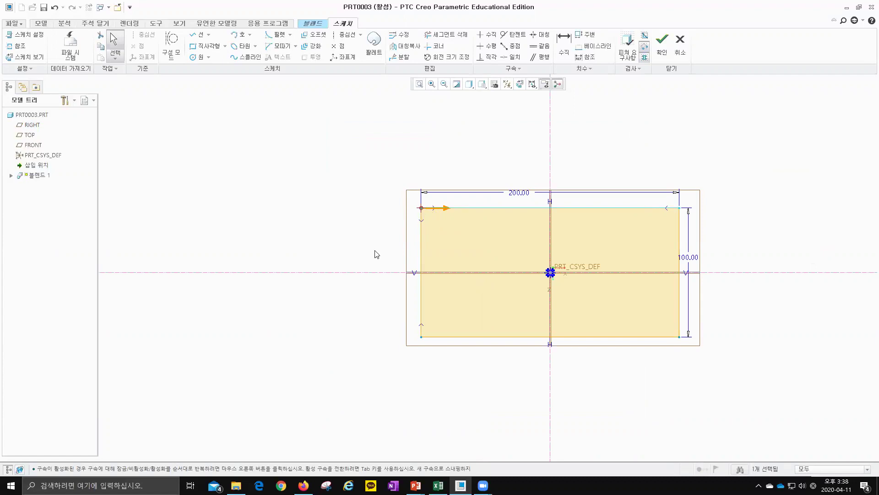
right_click(422, 212)
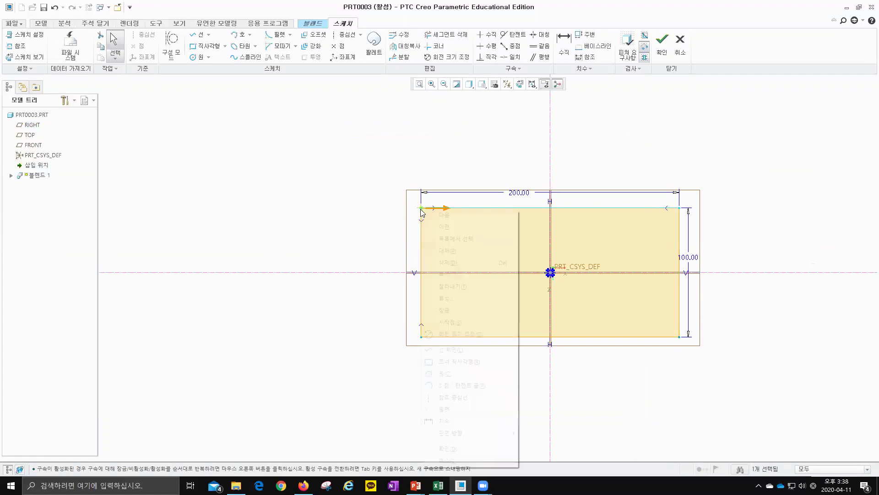
click(475, 324)
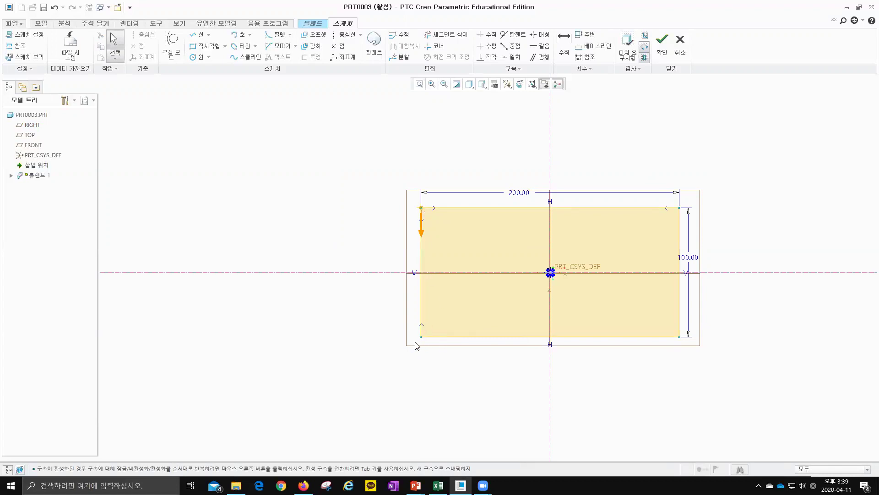
click(422, 210)
right_click(421, 209)
click(473, 307)
Finish the base section sketch and set the offset of section 2 from section 1 to 100 mm
click(663, 51)
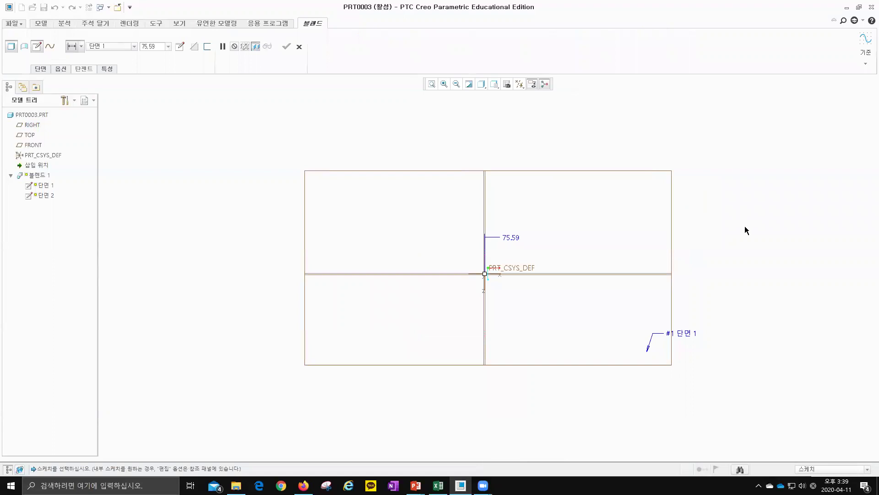
scroll(734, 235, down, 1)
scroll(572, 244, up, 3)
middle_drag(486, 251, 522, 258)
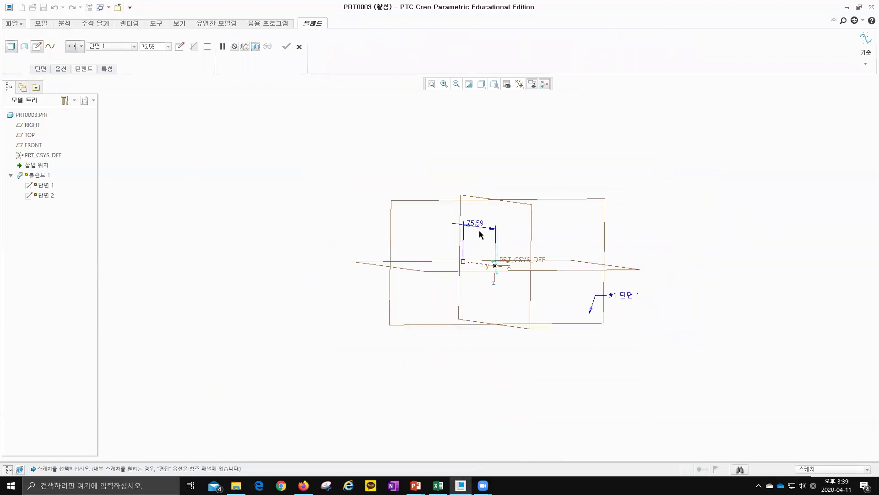
click(41, 69)
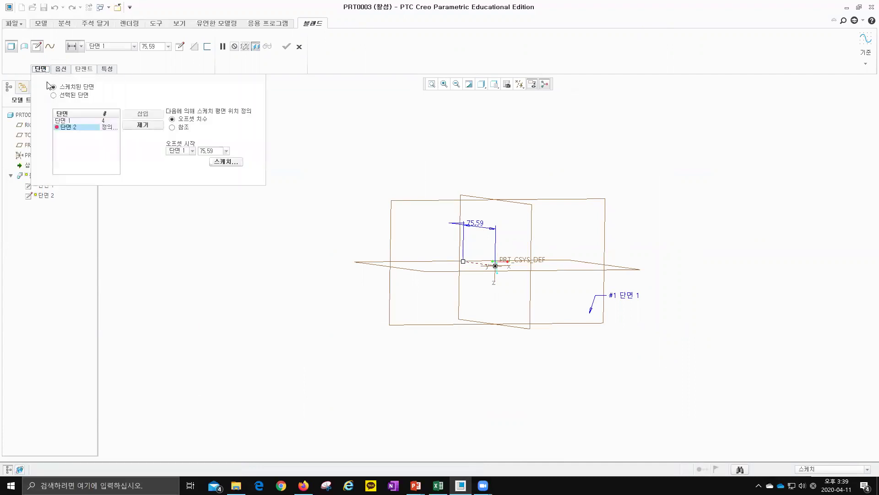
click(73, 121)
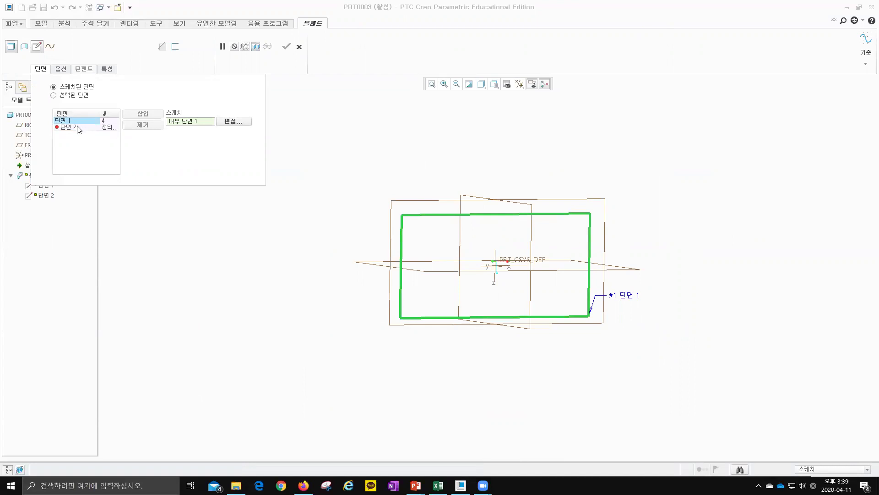
click(77, 128)
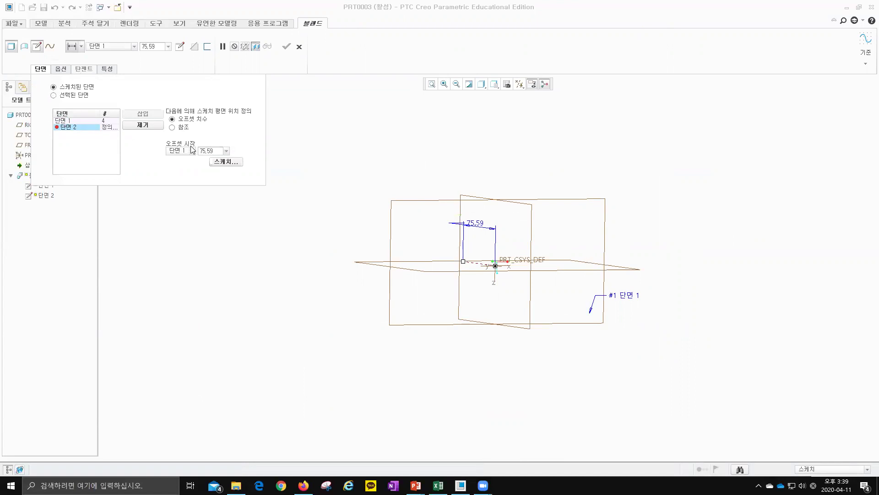
double_click(204, 150)
text(100)
key(Return)
Open the sketch of section 2 and draw a circle about 61 mm in diameter centred on the origin
click(216, 160)
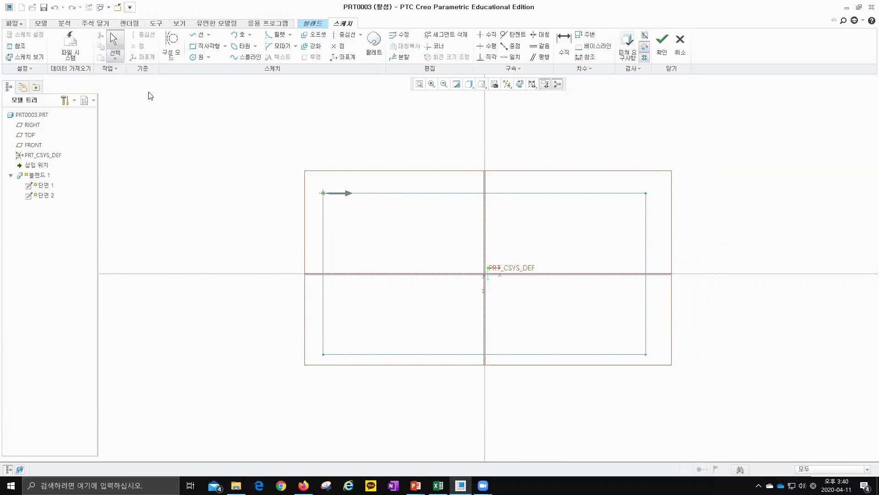
click(20, 47)
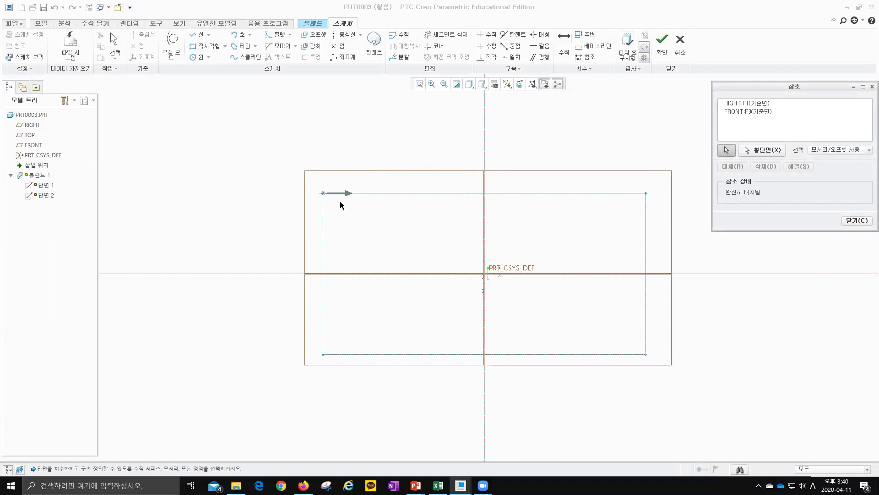
click(857, 220)
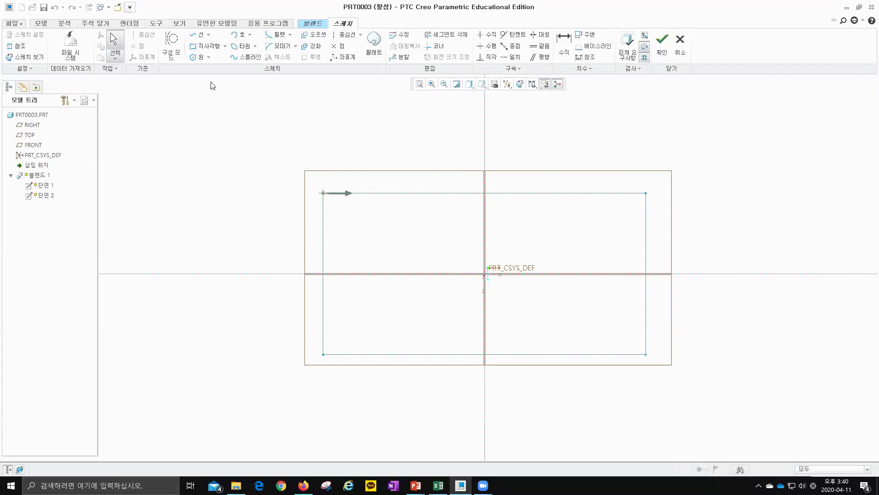
click(198, 59)
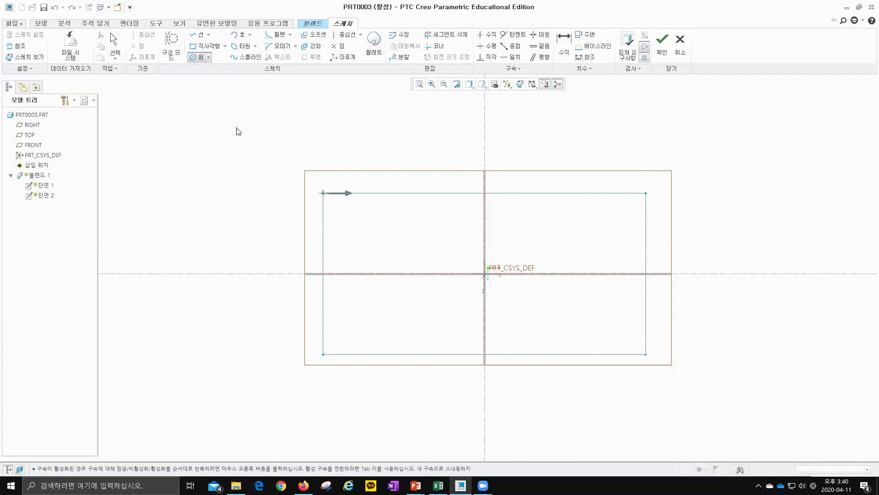
click(485, 274)
click(513, 319)
middle_click(791, 215)
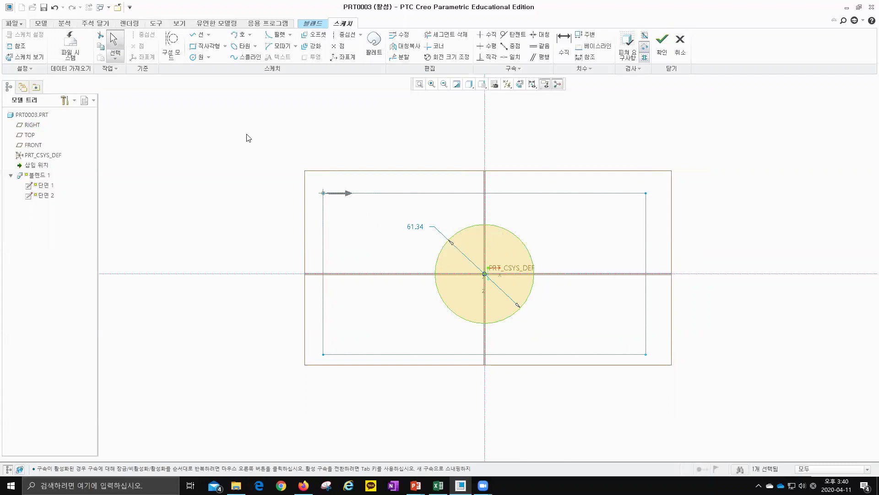
click(341, 40)
click(485, 273)
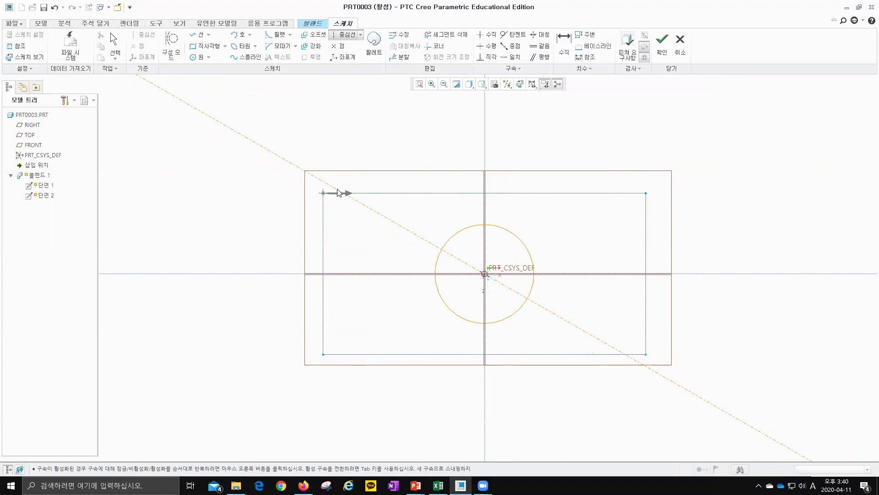
middle_click(337, 203)
middle_click(255, 142)
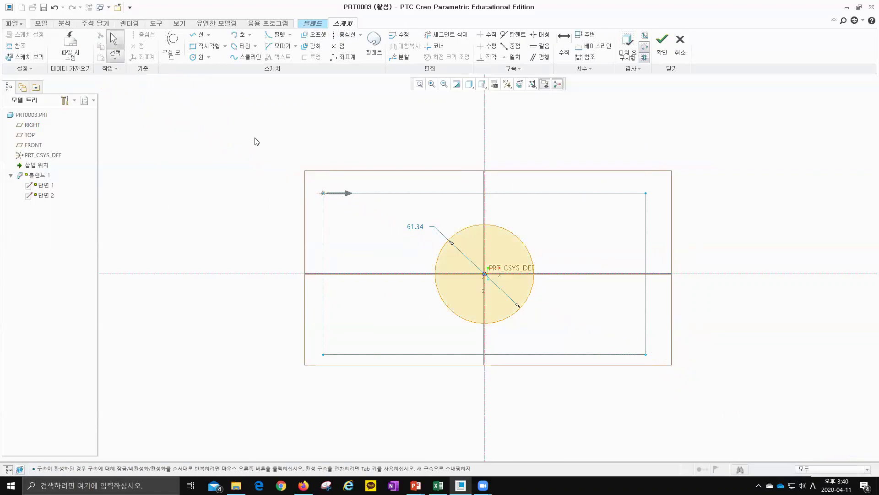
Sketch a center rectangle about 165 by 90 mm around the circle, centred on the origin
click(225, 47)
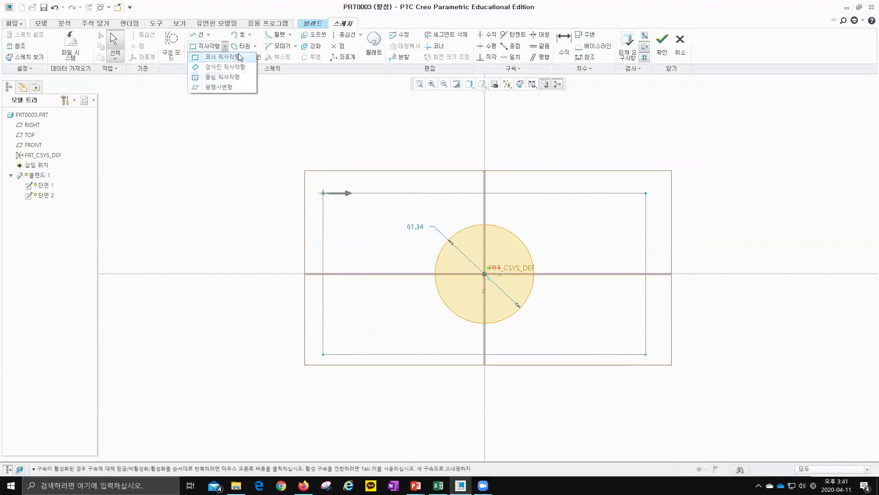
click(248, 85)
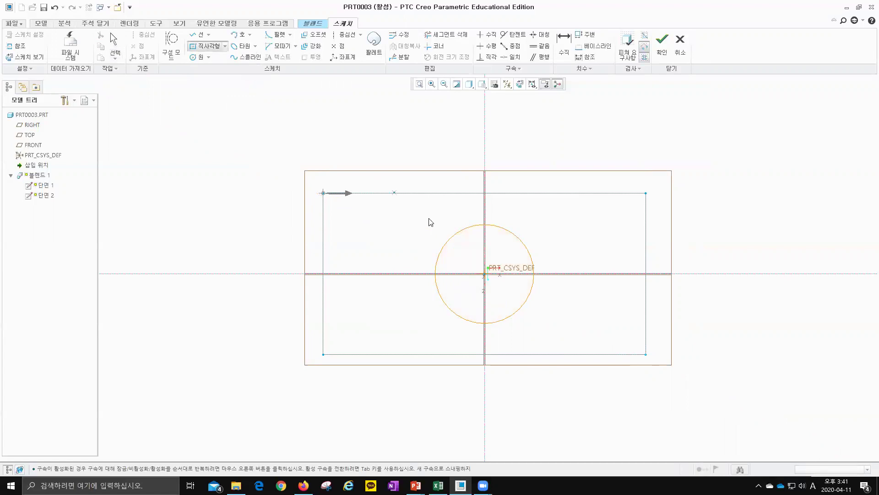
click(484, 274)
click(351, 346)
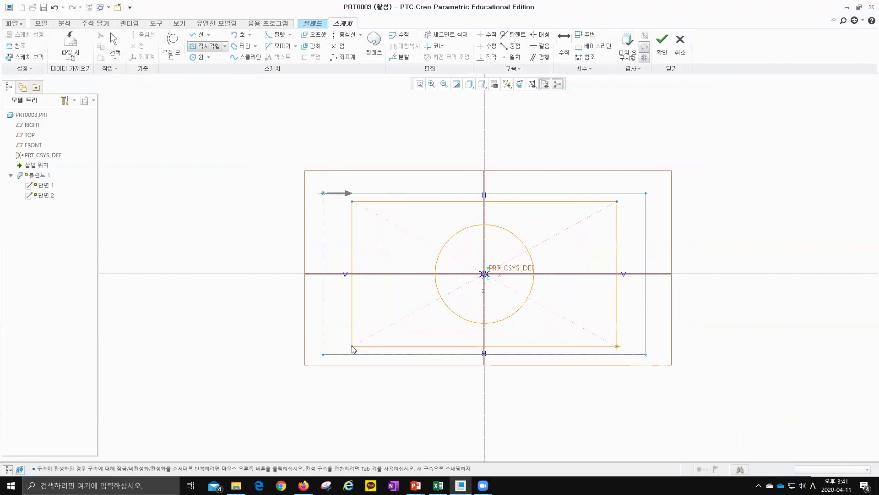
middle_click(254, 249)
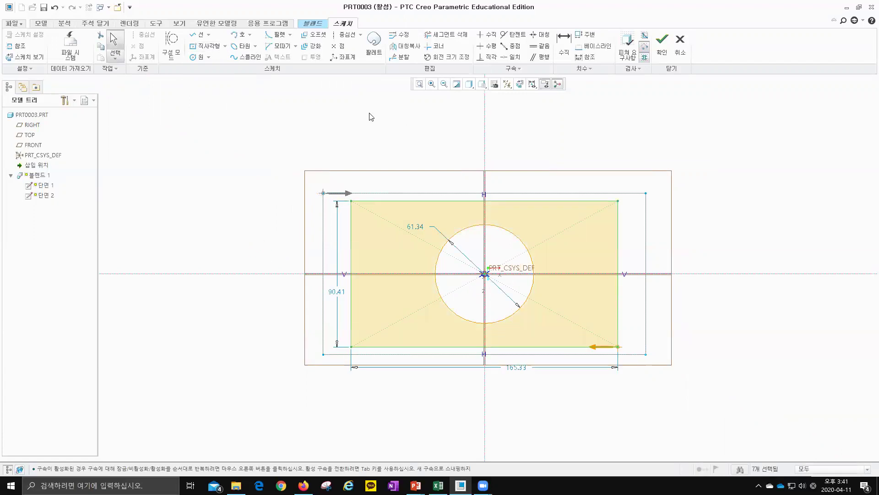
Set the center rectangle's height to 100 mm and its width to 200 mm
double_click(337, 292)
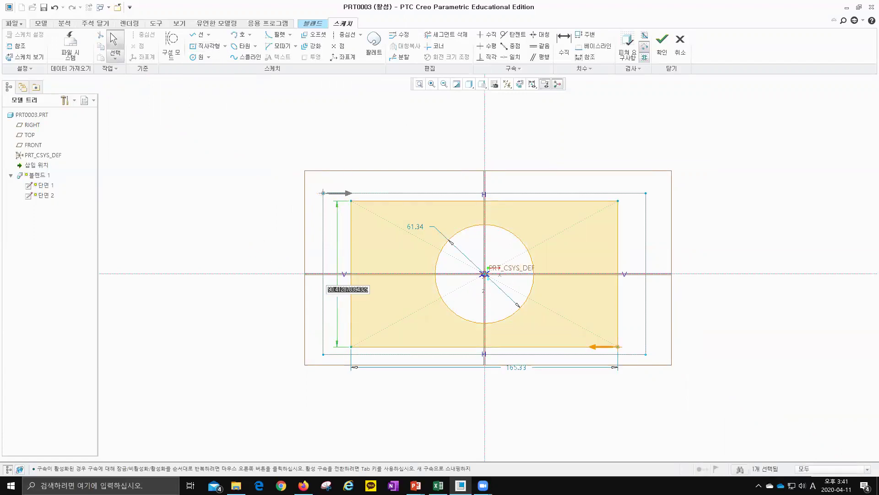
text(100)
double_click(515, 358)
text(200)
key(Return)
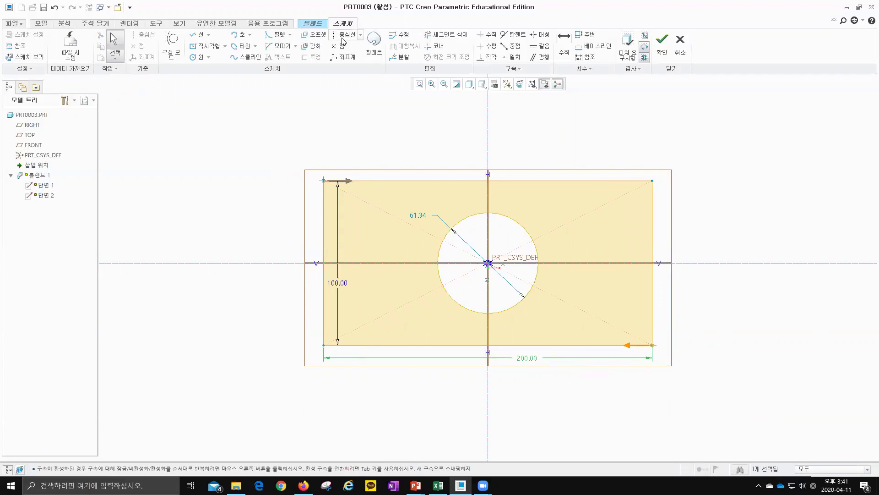
Divide the circle at its four intersections with the center rectangle's diagonals
click(399, 57)
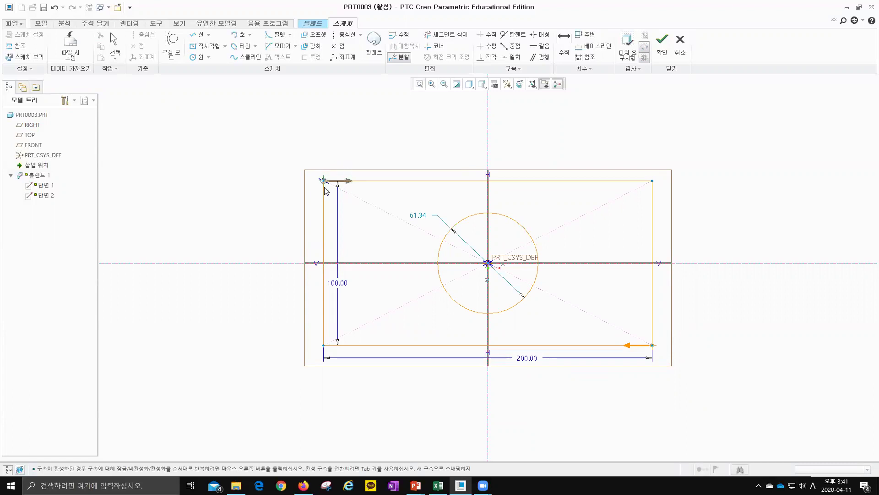
click(443, 240)
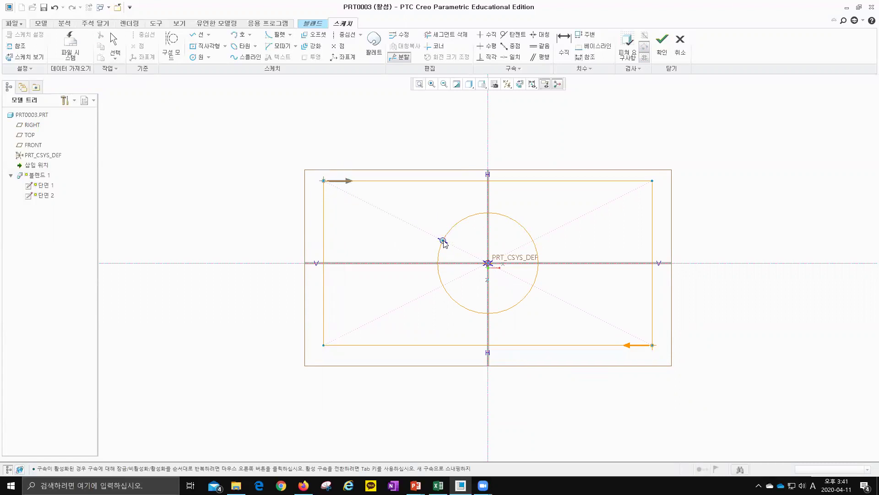
click(533, 240)
click(534, 285)
click(443, 286)
middle_click(709, 211)
Delete the four sides of the center rectangle, keeping the divided circle and the construction diagonals
click(561, 182)
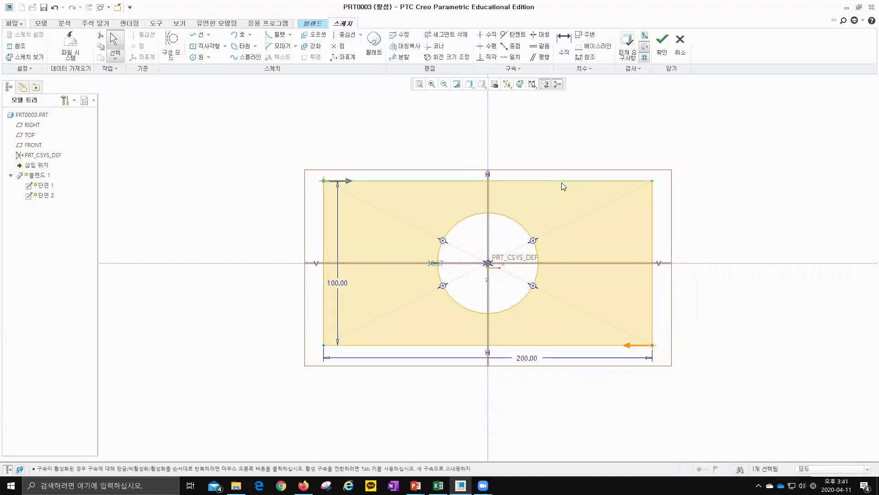
key(Delete)
click(652, 231)
key(Delete)
click(583, 346)
key(Delete)
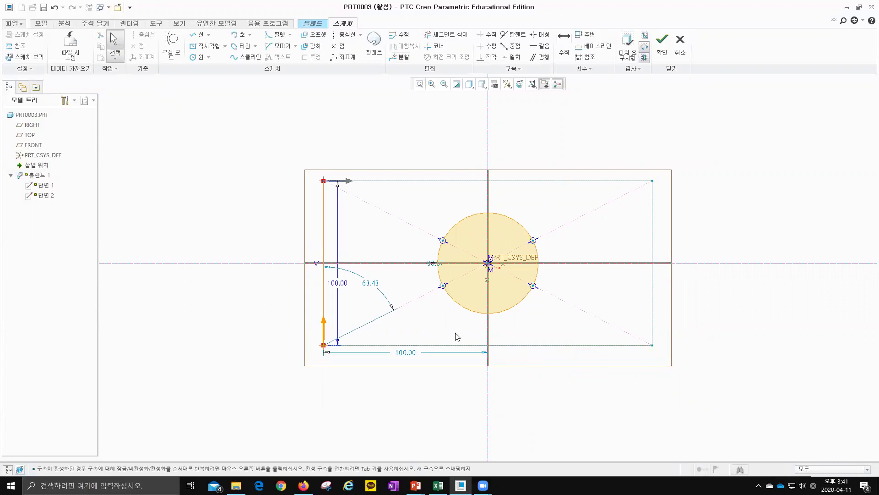
click(323, 302)
key(Delete)
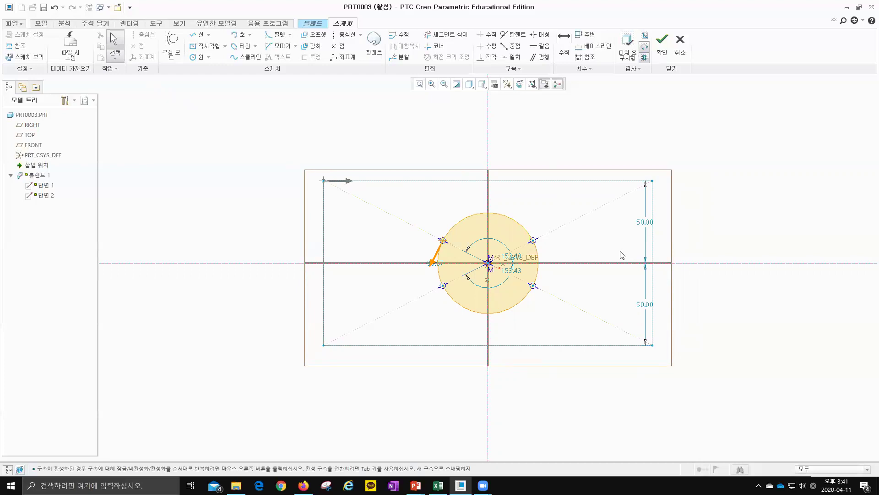
Make the circle's upper-left division point the start point, directed clockwise, and finish the section 2 sketch
click(442, 240)
right_click(443, 242)
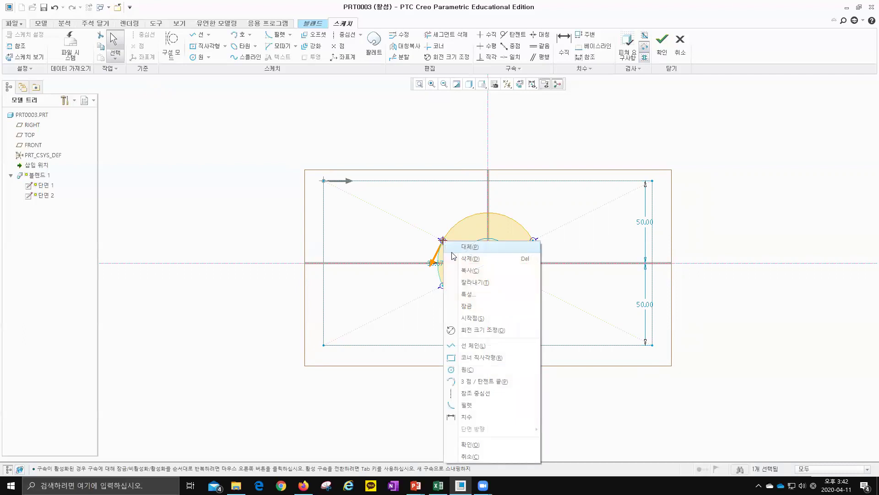
click(499, 319)
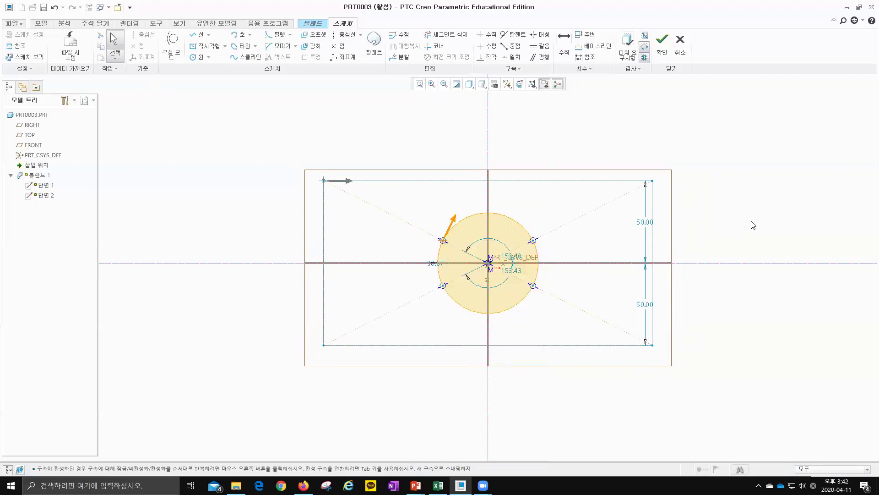
middle_drag(589, 155, 472, 168)
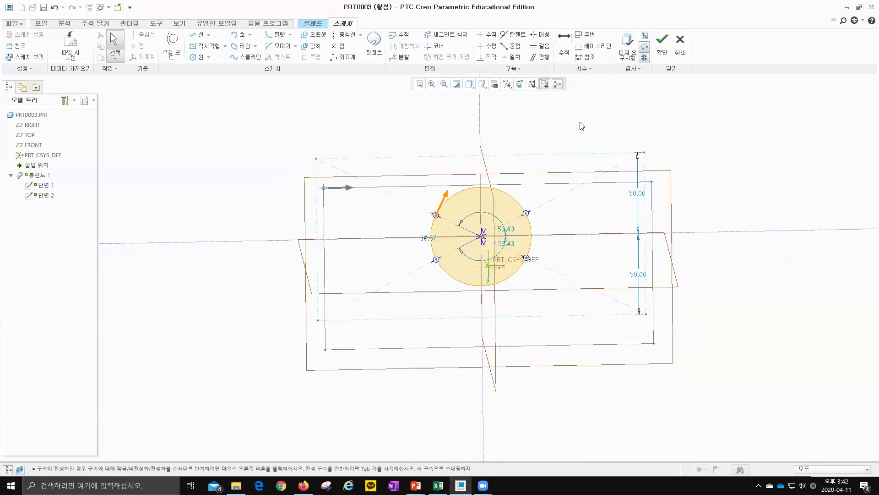
click(663, 41)
Stretch the offset between the two blend sections freehand to about 132 mm
middle_drag(432, 225, 391, 246)
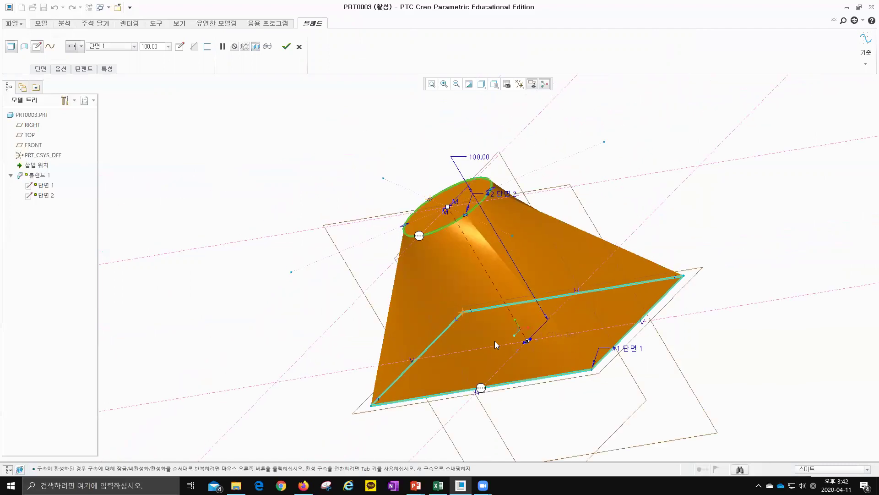
middle_drag(414, 175, 414, 277)
drag(491, 291, 462, 254)
middle_drag(352, 225, 382, 203)
key(ctrl)
key(ctrl)
key(ctrl)
Switch the blend surfaces to straight (직선), inspect the shape from the side, and return them to smooth (부드럽게)
click(67, 72)
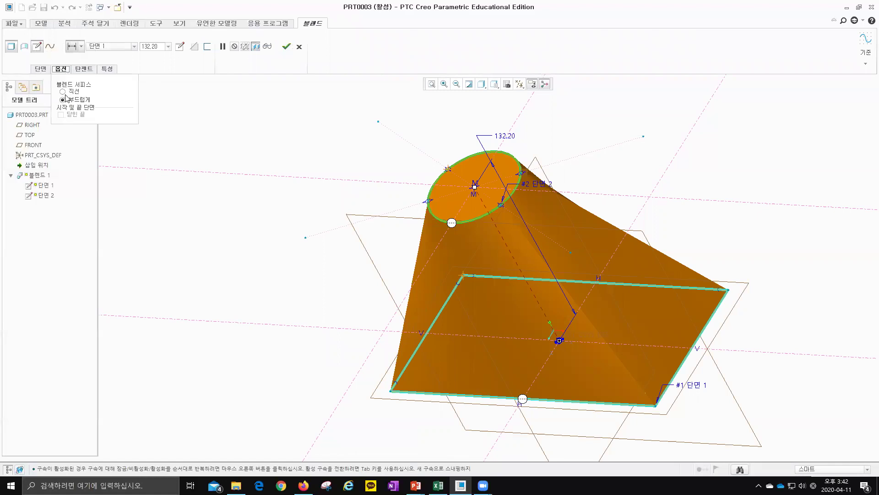
click(63, 92)
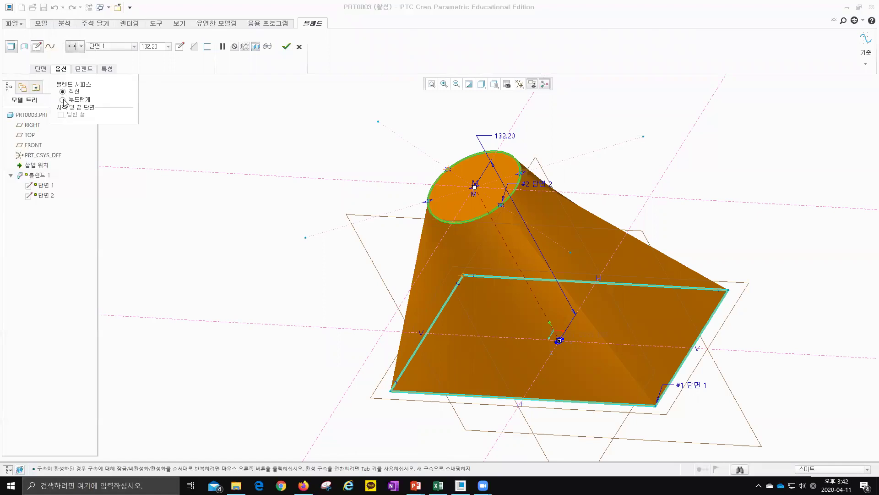
middle_drag(463, 256, 453, 296)
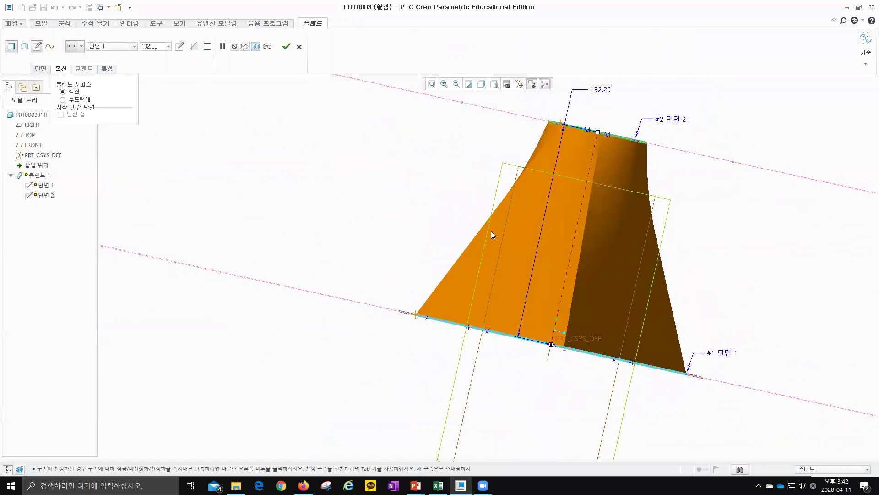
click(77, 101)
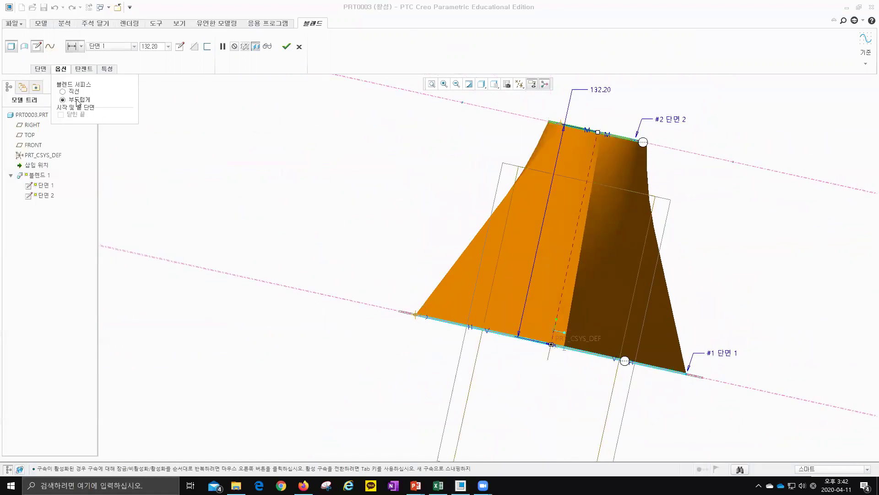
Insert a third blend section offset 150 mm from section 2 and open its sketch
key(ctrl+d)
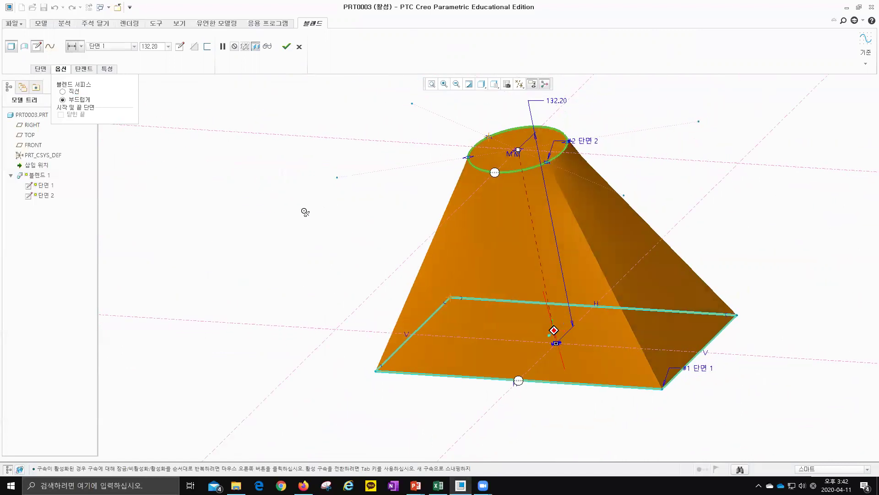
shift+middle_drag(320, 167, 320, 191)
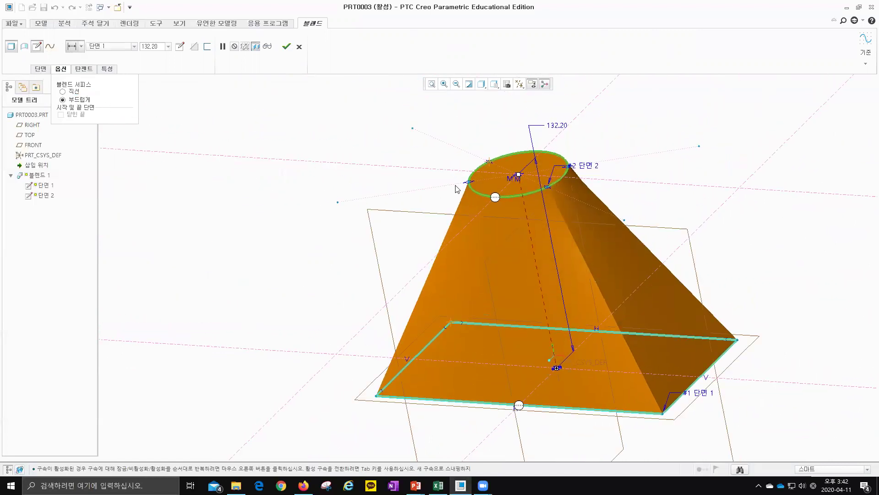
shift+middle_drag(396, 156, 364, 213)
click(55, 70)
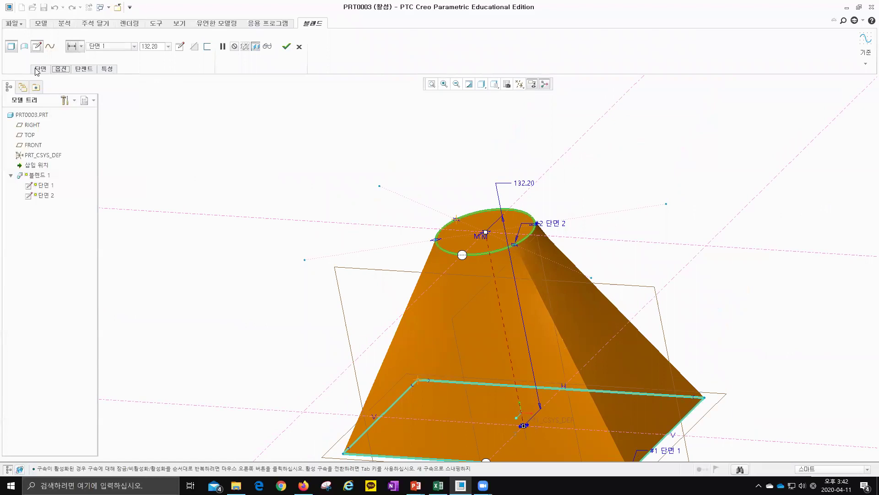
click(40, 70)
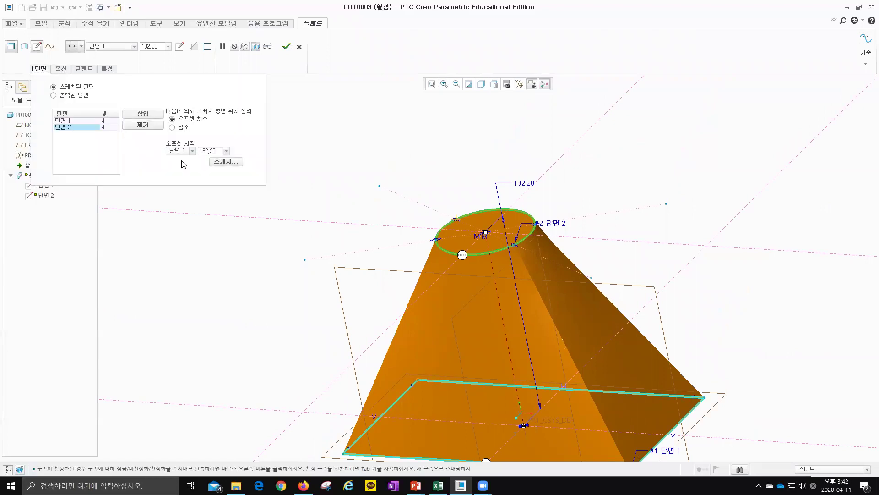
click(142, 113)
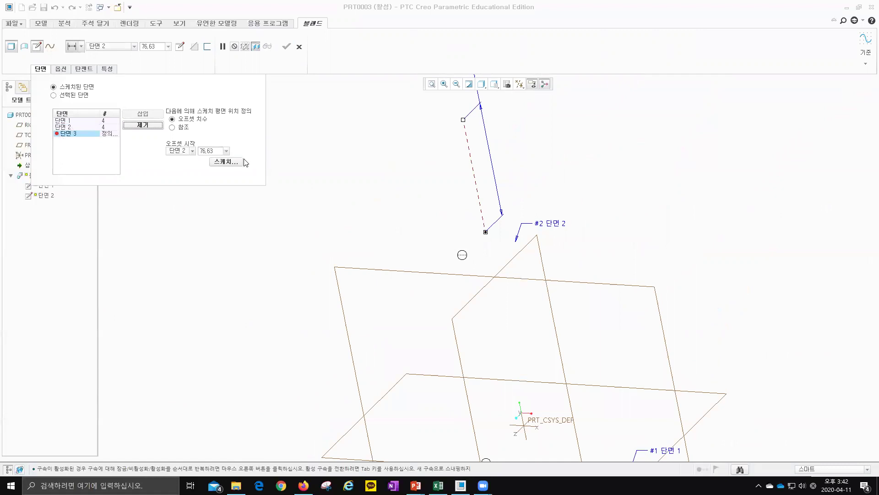
click(223, 150)
text(150)
key(Return)
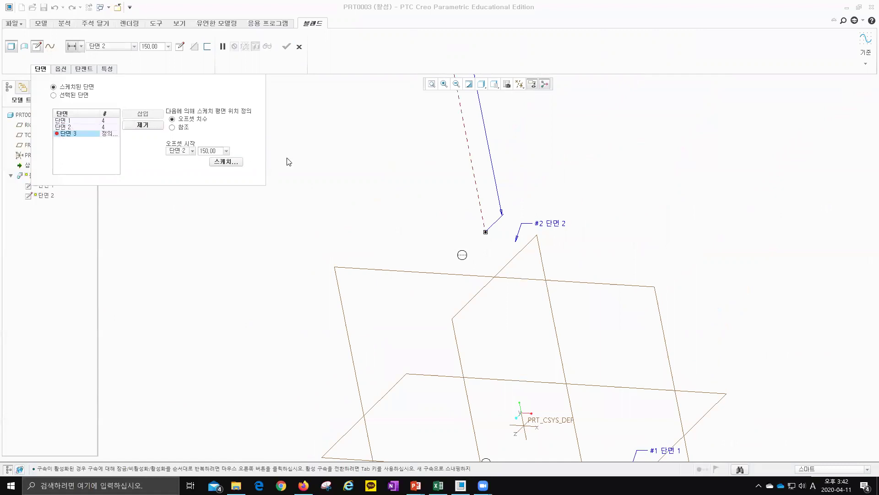
click(226, 162)
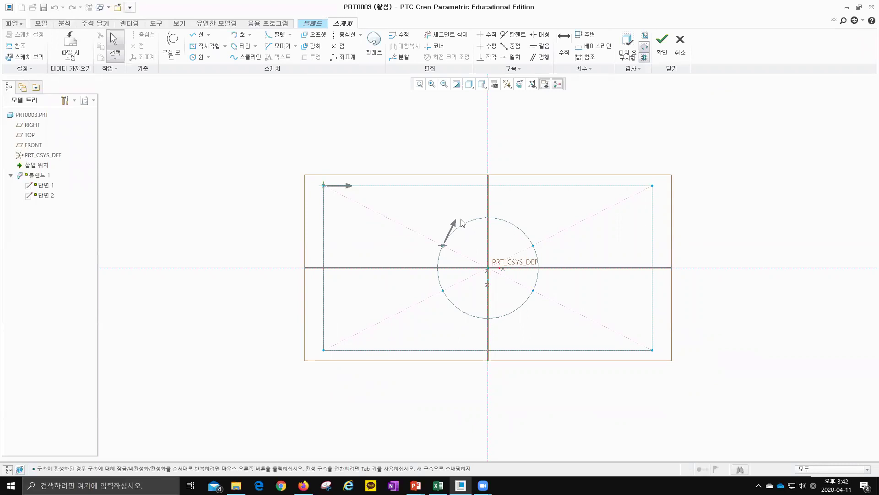
Sketch a center rectangle about 108 by 94 mm on the origin
click(197, 46)
click(488, 267)
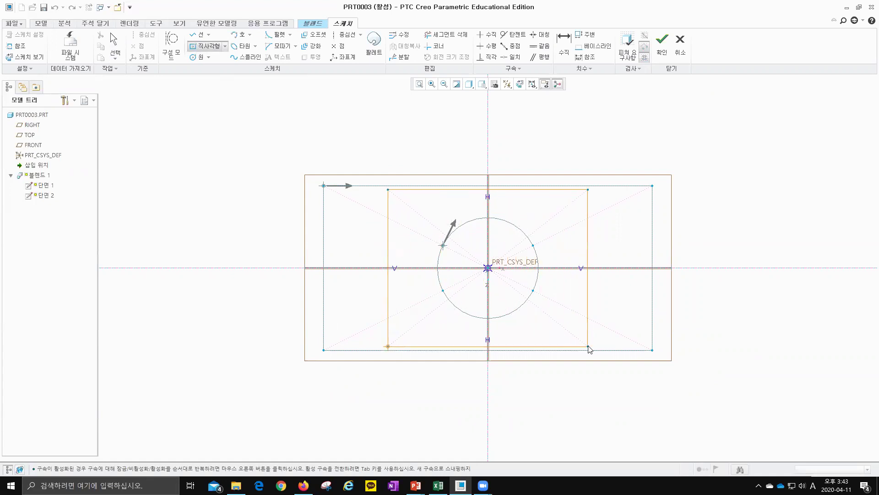
click(577, 345)
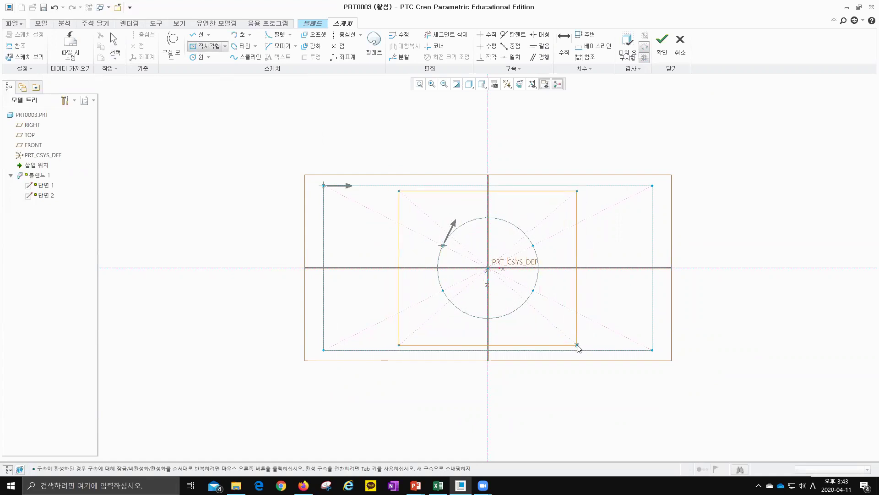
middle_click(747, 204)
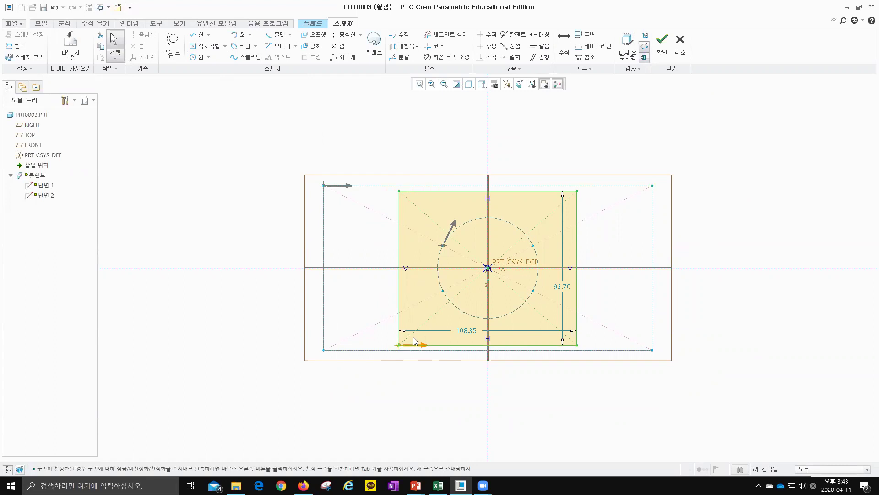
Make the rectangle's upper-left corner the start point, and delete the whole rectangle
click(400, 345)
right_click(399, 346)
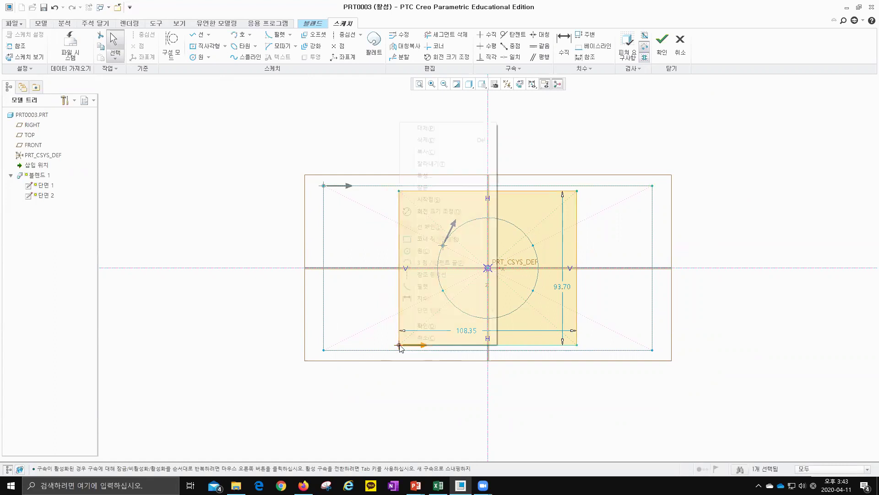
click(449, 198)
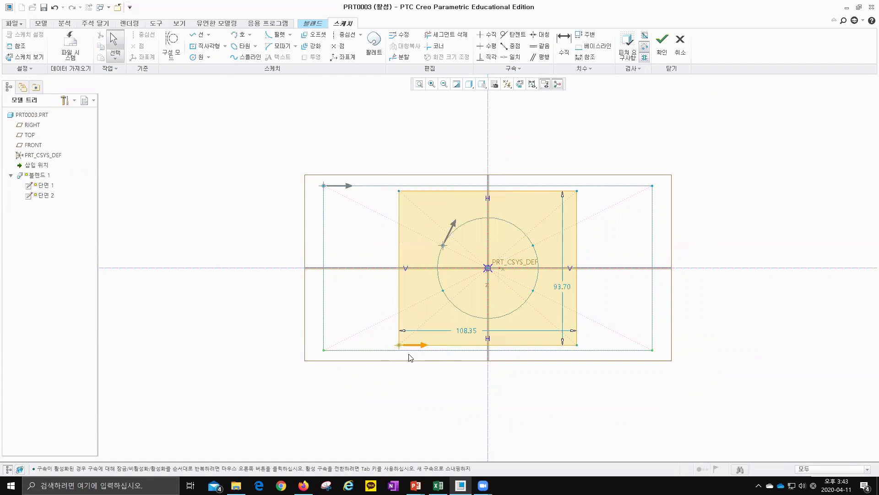
click(399, 191)
right_click(400, 191)
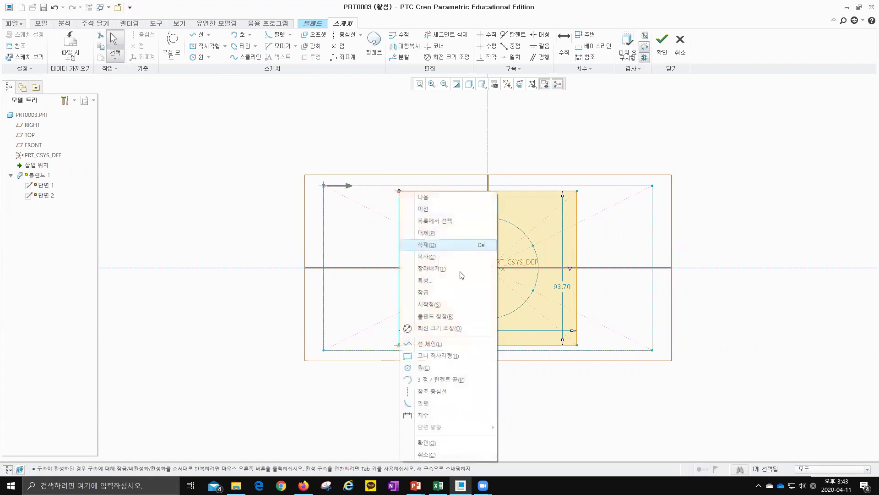
click(468, 301)
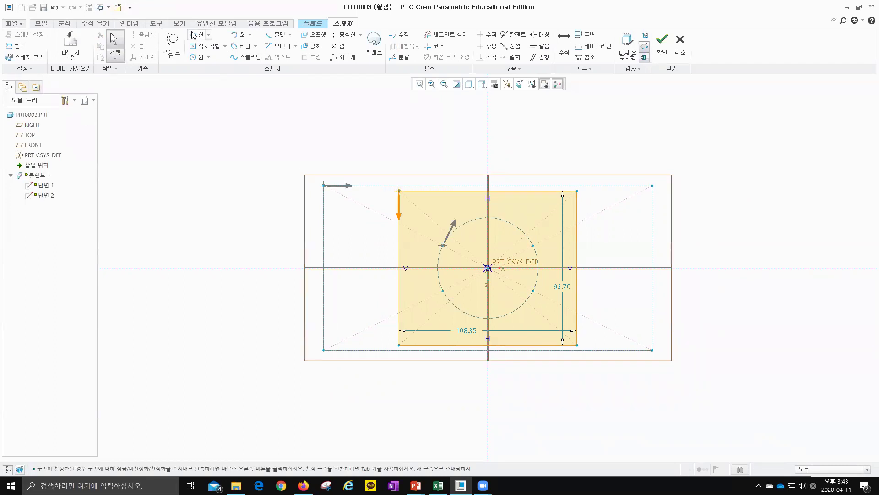
drag(635, 383, 372, 185)
key(Delete)
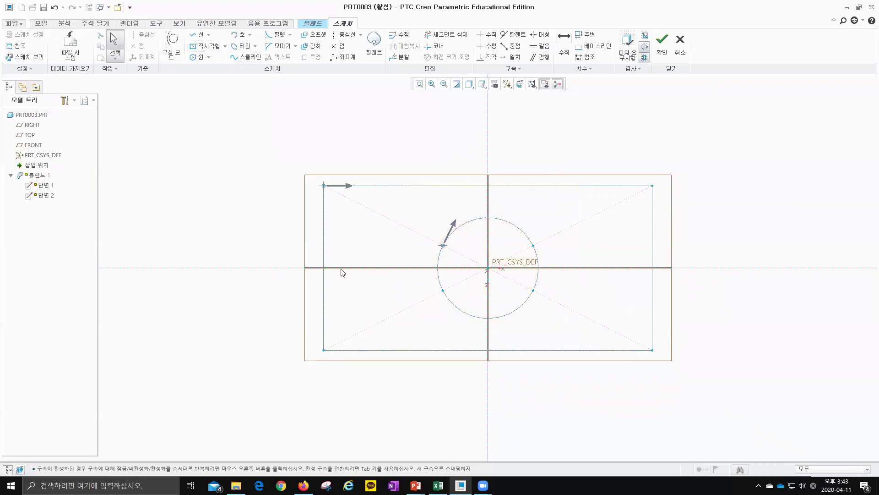
Sketch a corner rectangle about 132 by 67 mm, symmetric about both axes, starting from its upper-left corner
click(224, 46)
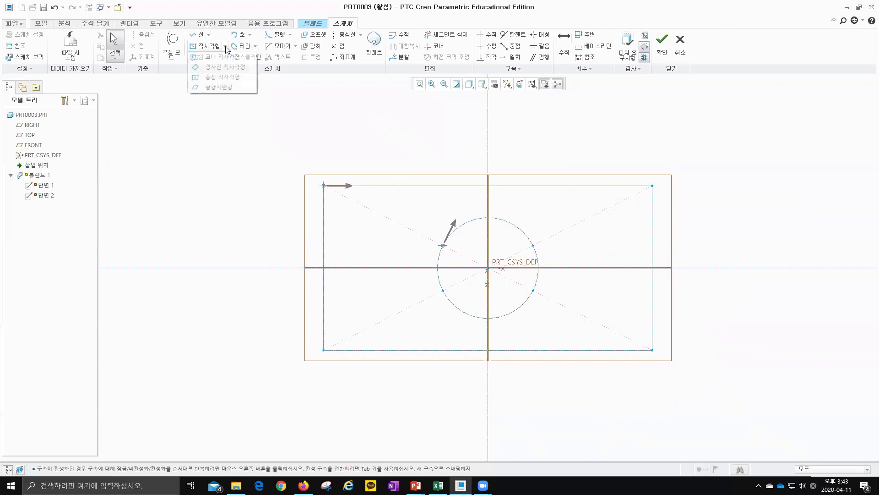
click(215, 57)
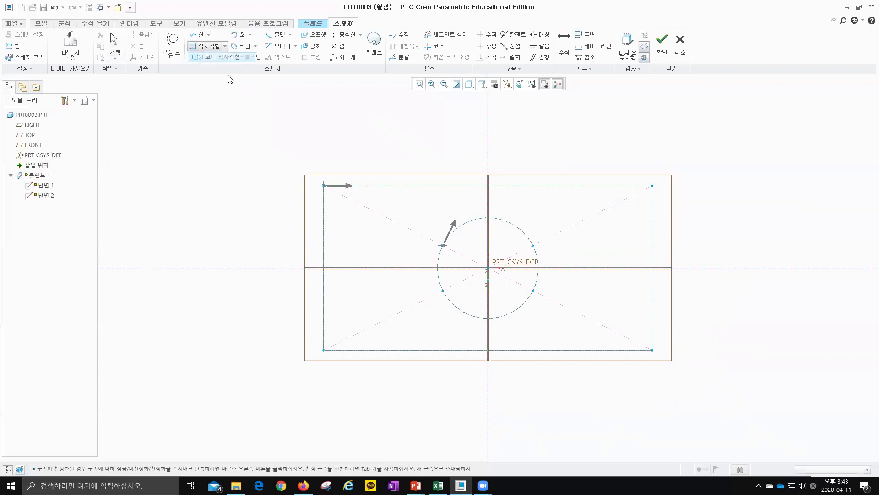
click(380, 213)
click(394, 268)
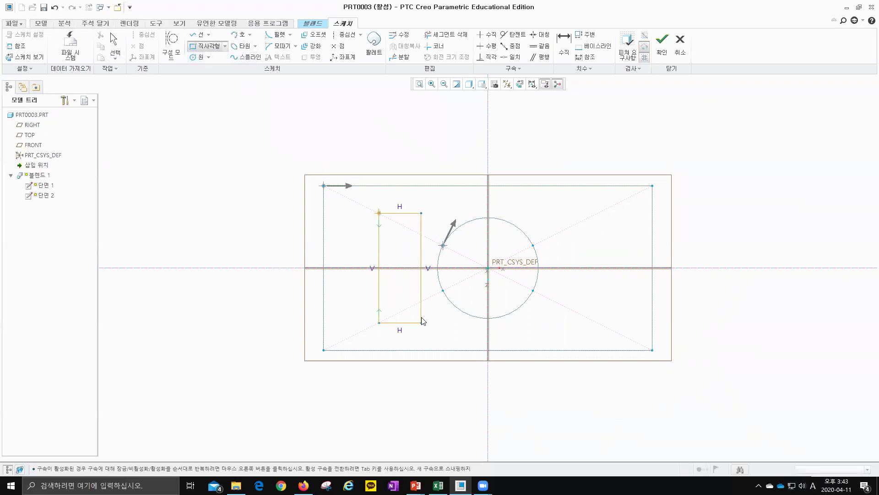
click(597, 335)
middle_click(730, 226)
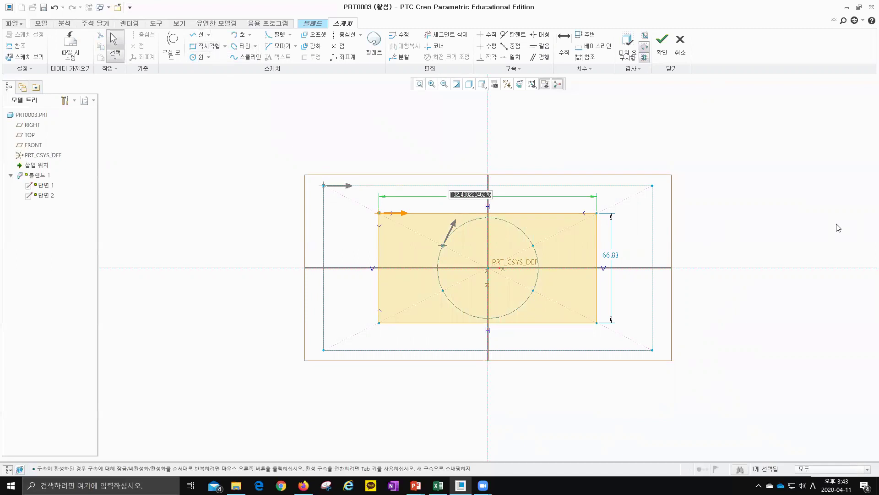
Set the rectangle's width and height to 150 mm and finish the section 3 sketch
text(150)
key(Return)
double_click(613, 255)
text(150)
key(Return)
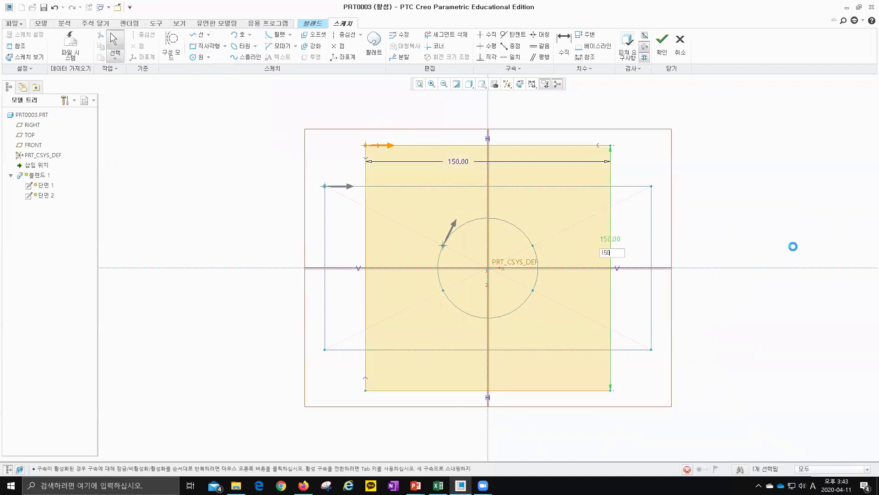
click(663, 54)
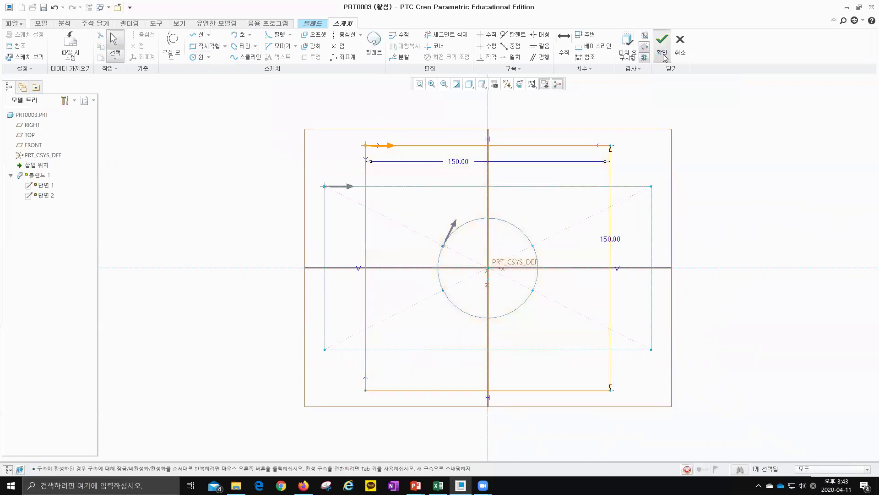
Compare straight (직선) and smooth (부드럽게) blend surfaces, keep smooth, and complete the blend feature
middle_drag(562, 260, 567, 233)
scroll(552, 250, up, 4)
scroll(517, 229, down, 5)
scroll(505, 242, up, 5)
middle_drag(505, 249, 399, 285)
click(62, 69)
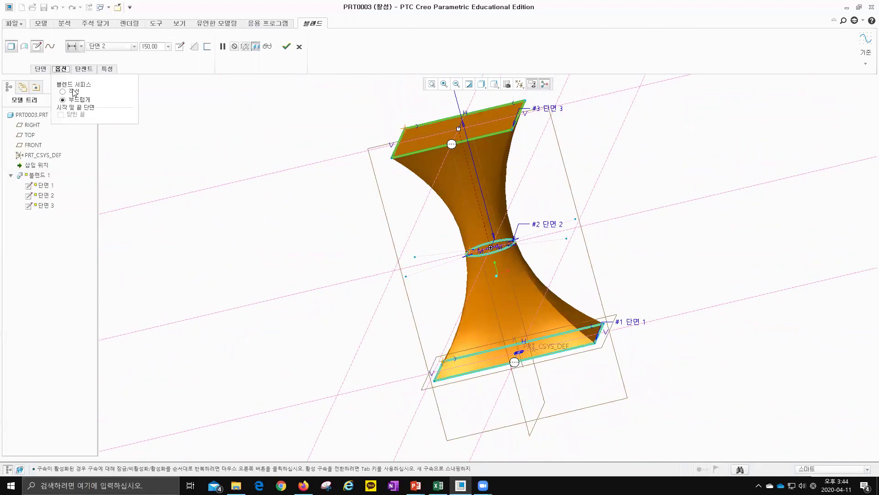
click(63, 91)
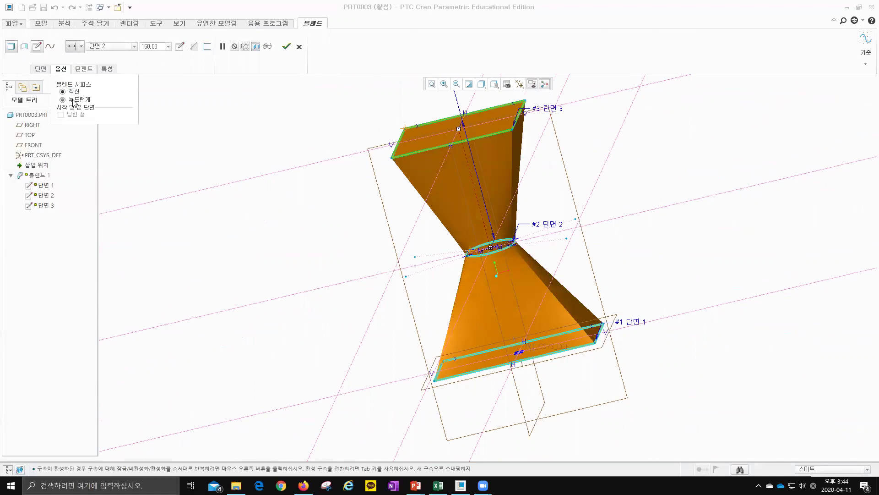
click(73, 100)
click(75, 91)
click(63, 100)
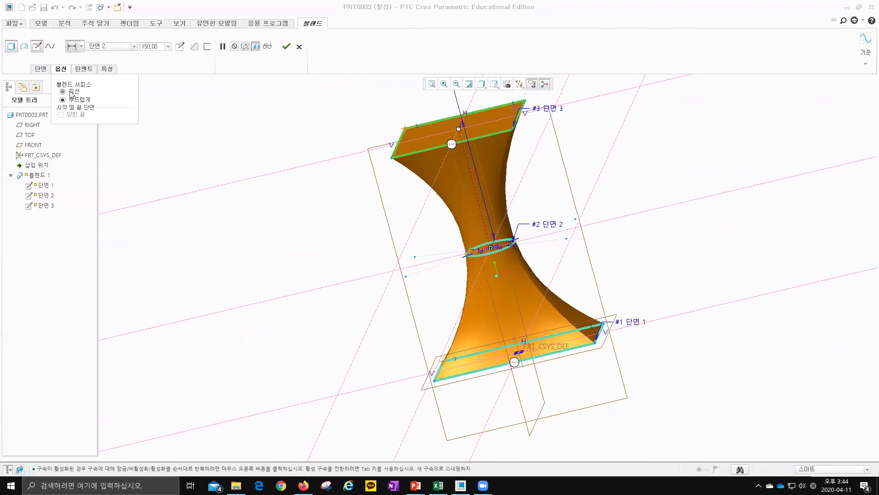
click(72, 93)
click(75, 100)
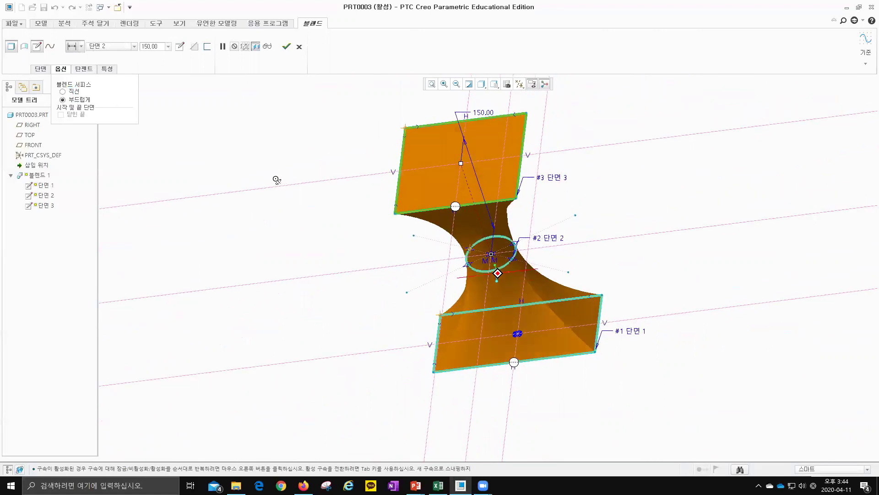
click(286, 47)
middle_drag(299, 117, 285, 204)
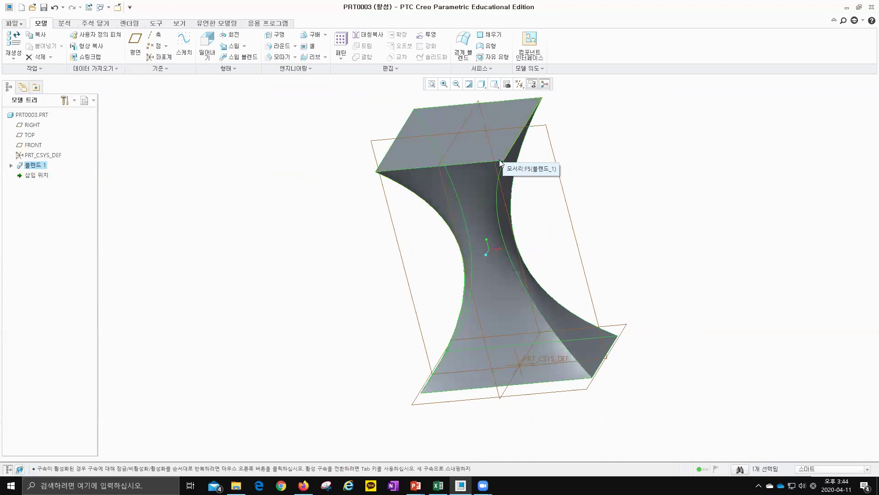
Reopen the blend's definition, edit the section 2 sketch, and delete the divided circle
right_click(29, 166)
click(59, 181)
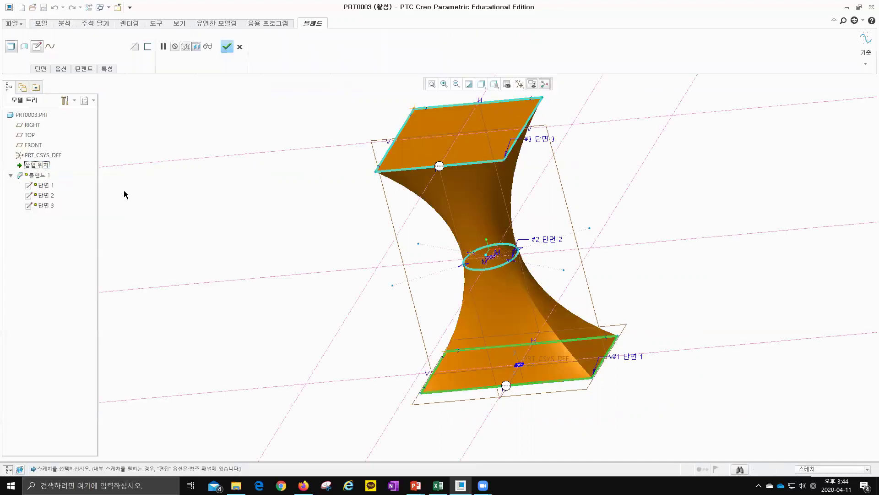
click(40, 69)
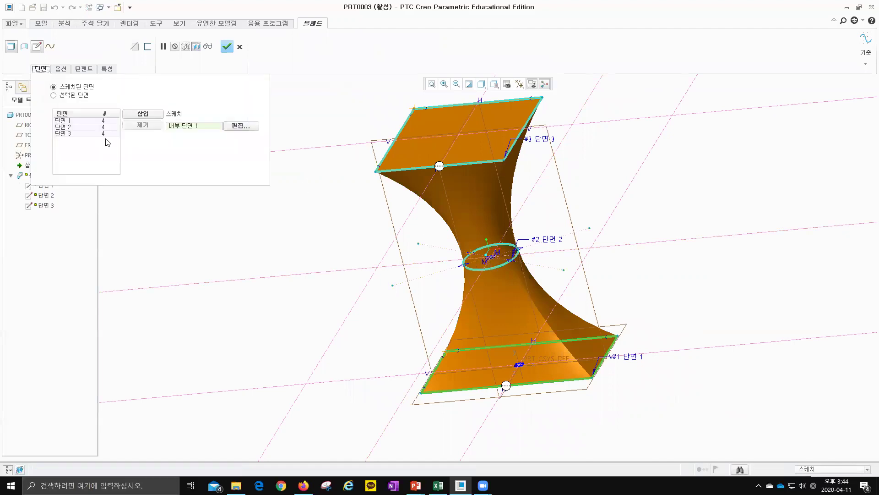
click(80, 128)
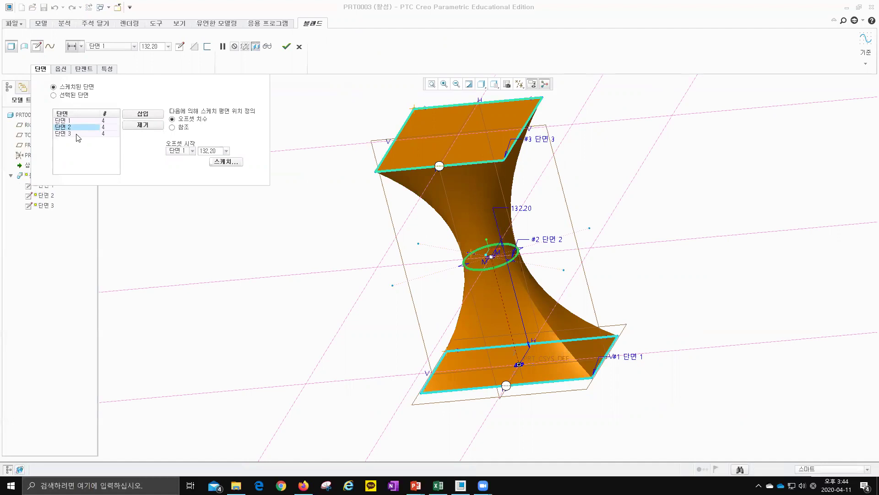
click(226, 162)
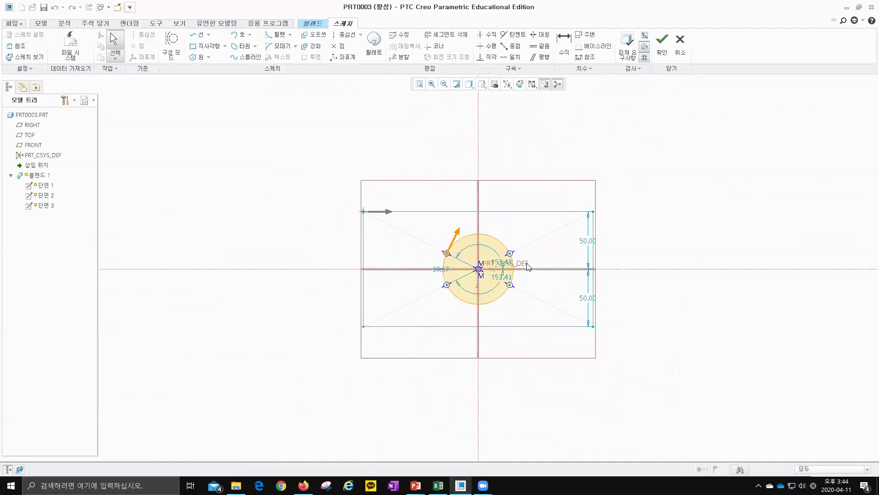
drag(596, 192, 362, 369)
key(Delete)
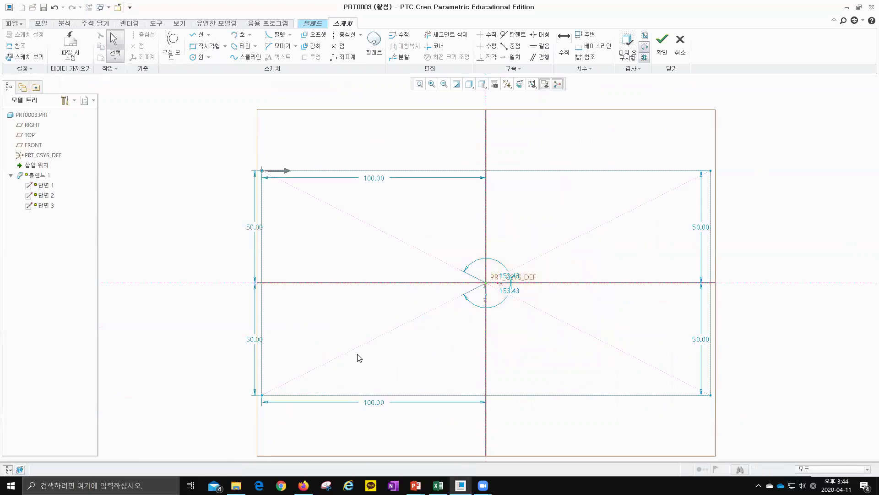
Sketch a closed triangle around the origin, its top vertex on the vertical axis and its lower-left vertex about 34 mm left and 40 mm below
click(198, 35)
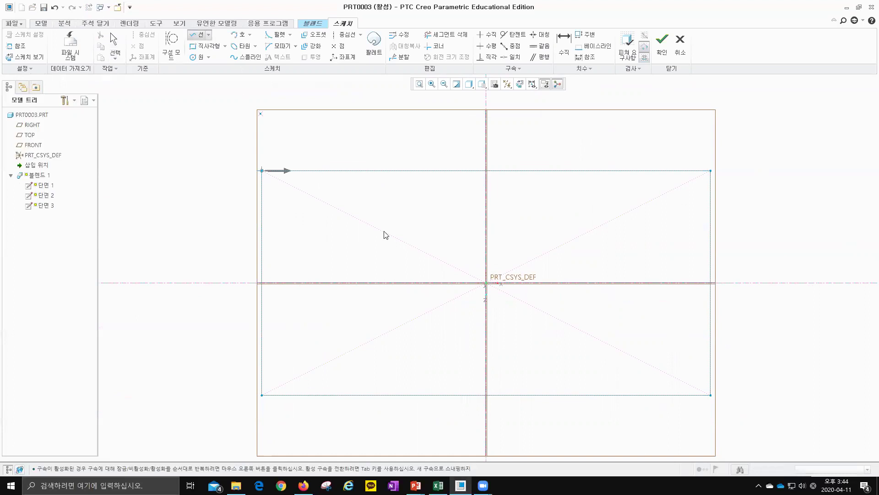
click(487, 191)
click(411, 372)
click(593, 247)
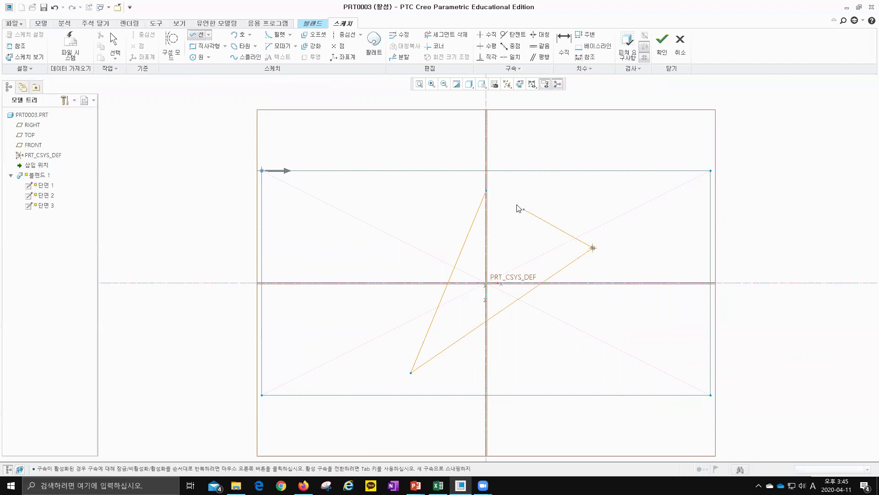
click(486, 190)
middle_click(564, 188)
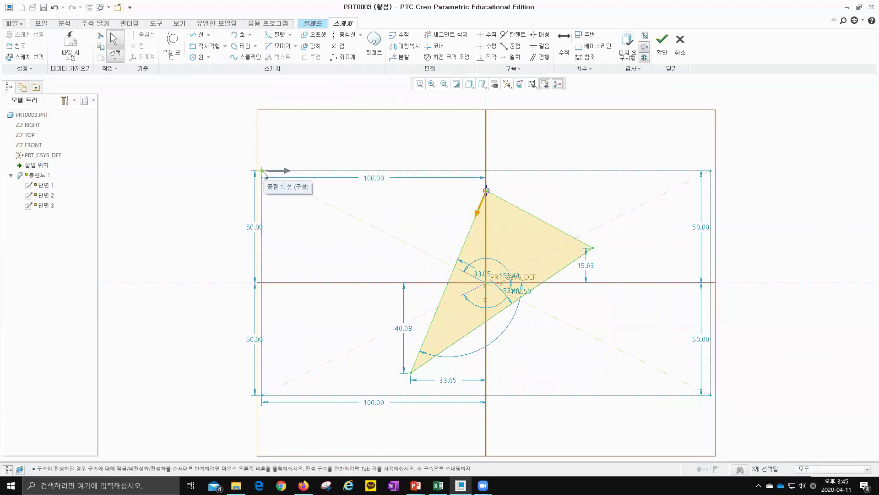
Set the triangle's start point at its top vertex with the direction arrow pointing toward the right-hand vertex
right_click(486, 191)
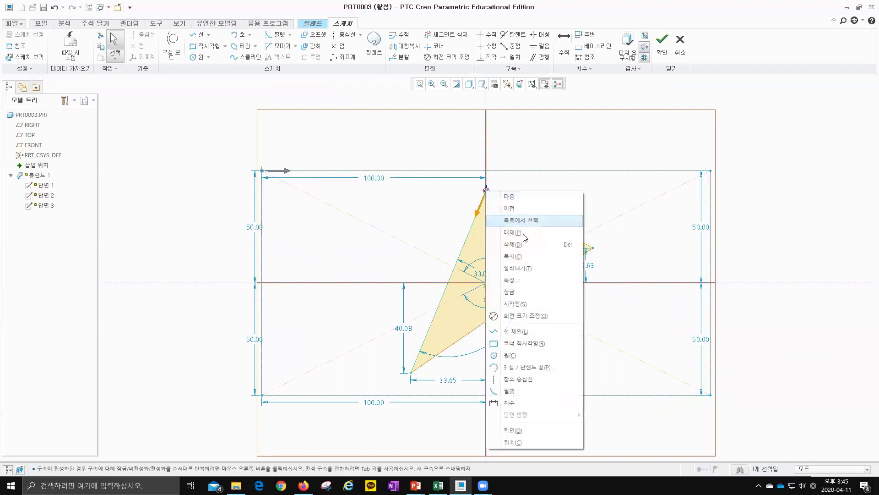
click(538, 304)
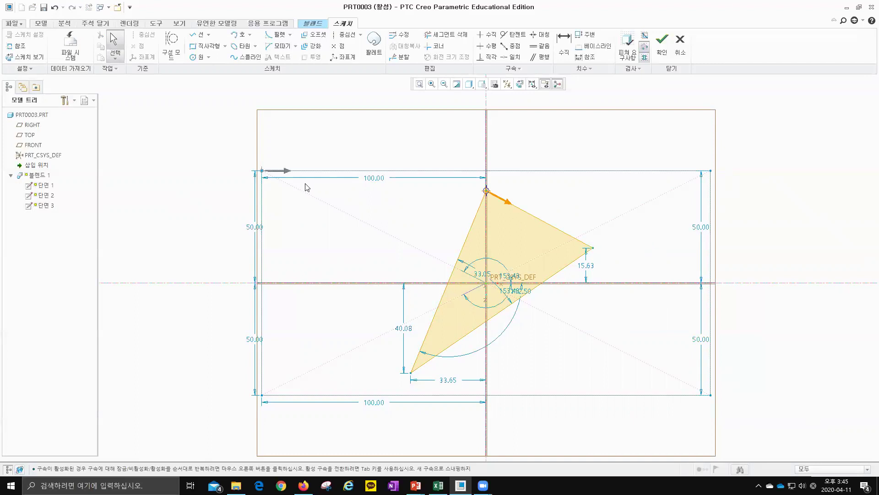
click(593, 248)
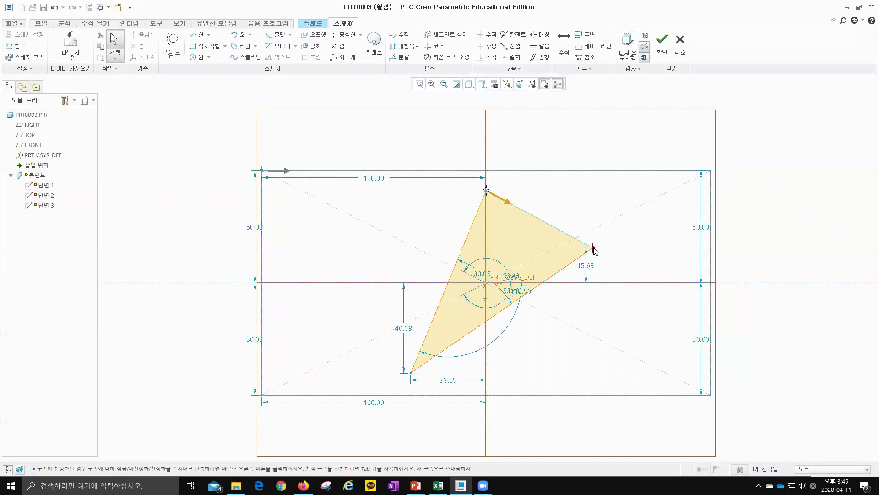
right_click(593, 251)
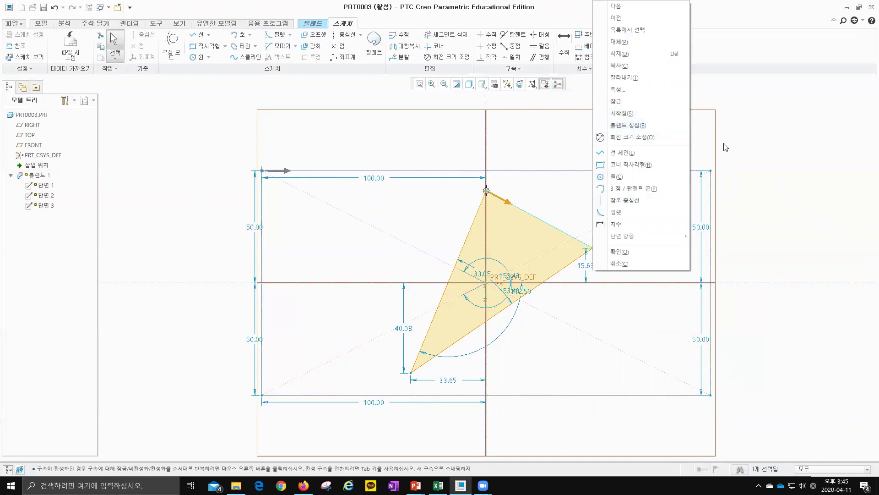
click(777, 191)
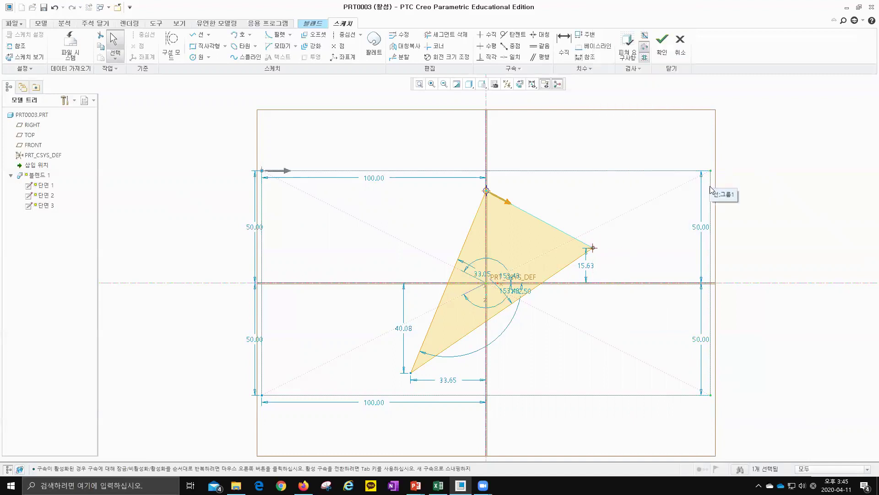
click(487, 191)
right_click(486, 191)
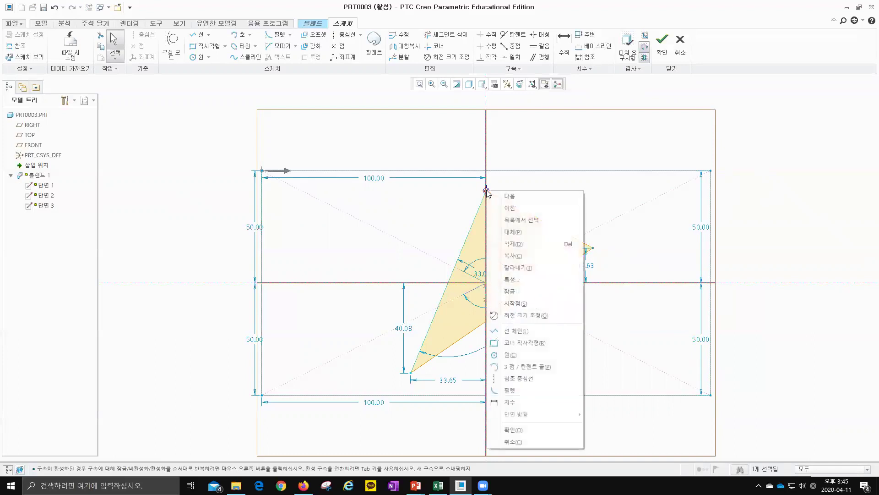
click(537, 305)
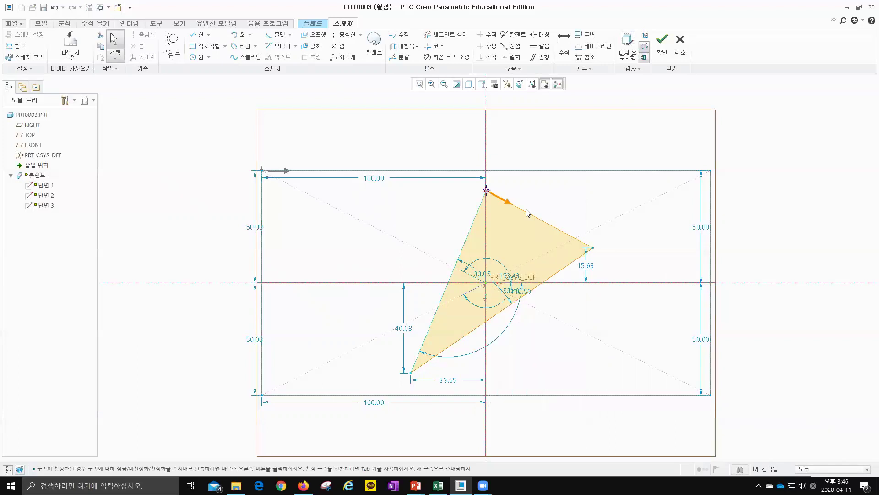
right_click(487, 191)
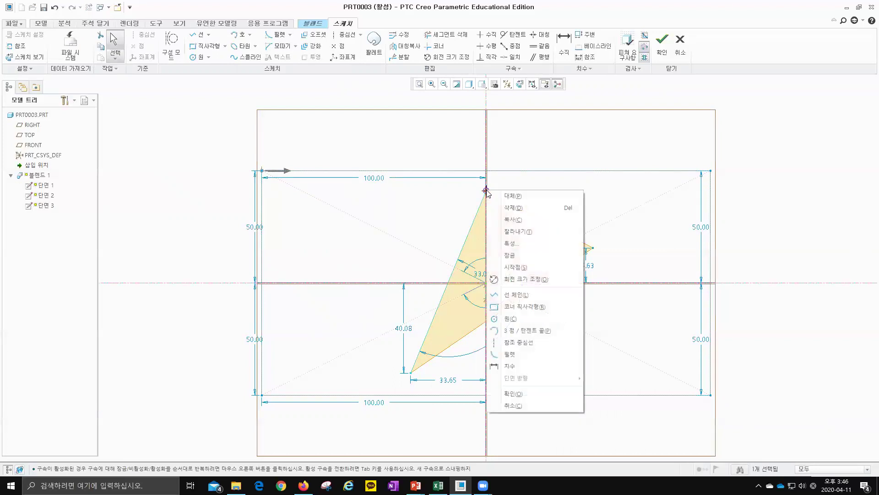
click(452, 201)
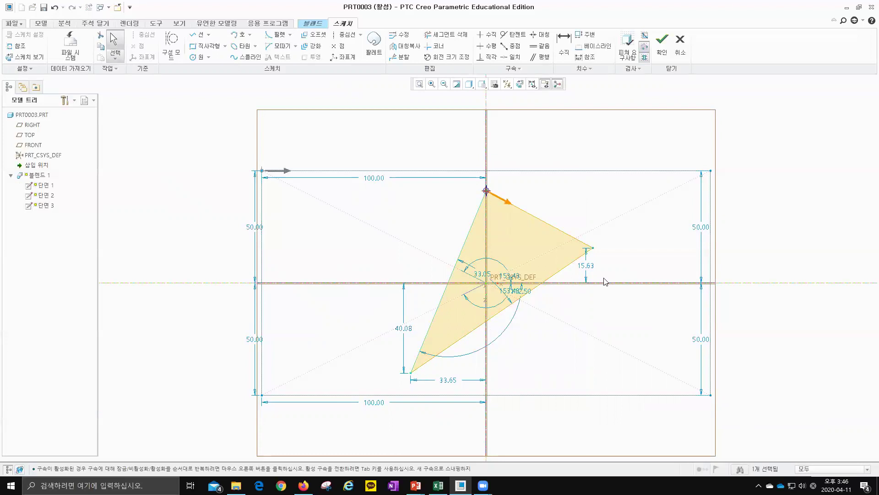
Add a blend vertex (블렌드 정점) at the triangle's right-hand vertex and finish the section 2 sketch
click(593, 248)
right_click(593, 249)
click(639, 126)
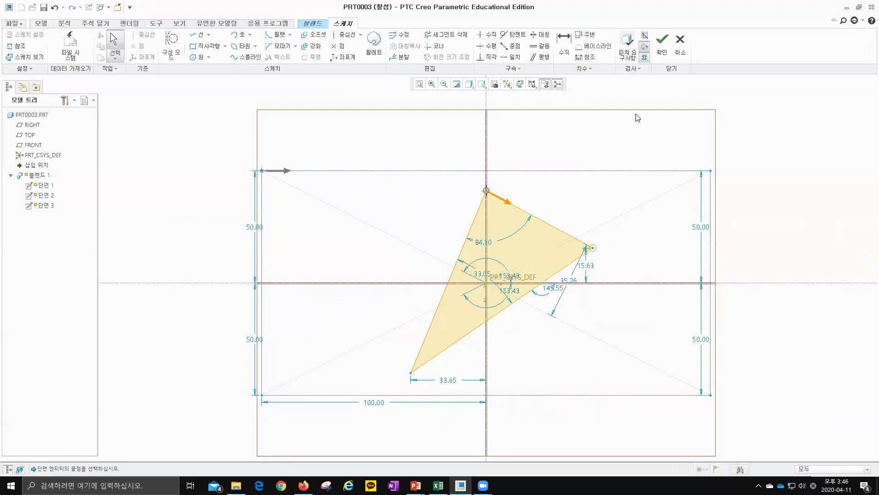
click(662, 44)
Compare straight (직선) and smooth (부드럽게) blend surfaces, keep straight, and complete the redefined blend
mouse_move(601, 212)
middle_down()
mouse_move(569, 196)
mouse_move(591, 190)
mouse_move(566, 216)
middle_up()
scroll(567, 216, up, 3)
scroll(190, 168, up, 2)
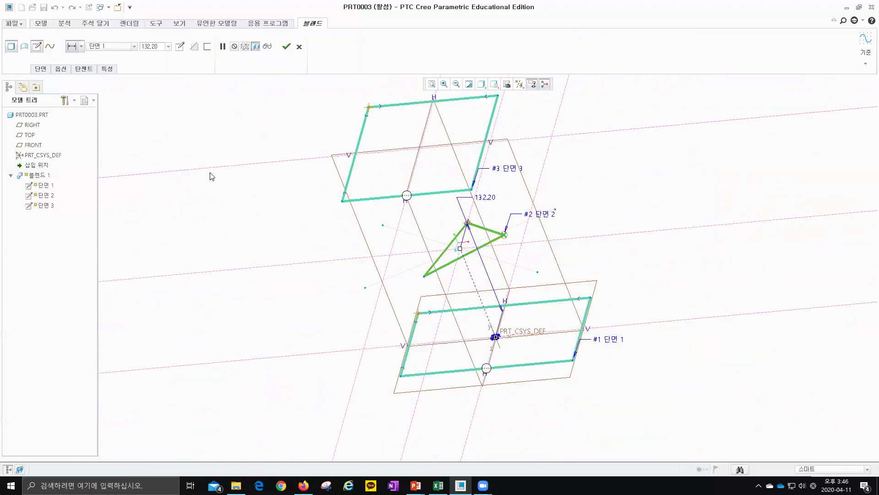
click(60, 69)
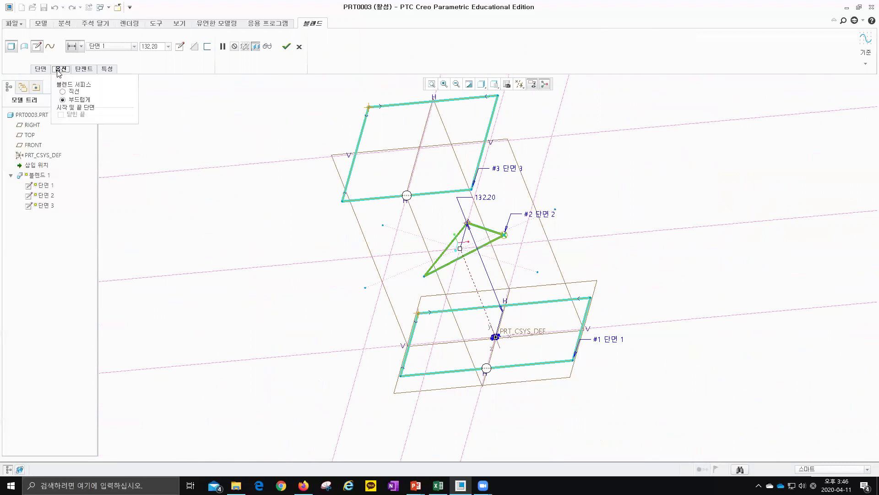
click(75, 93)
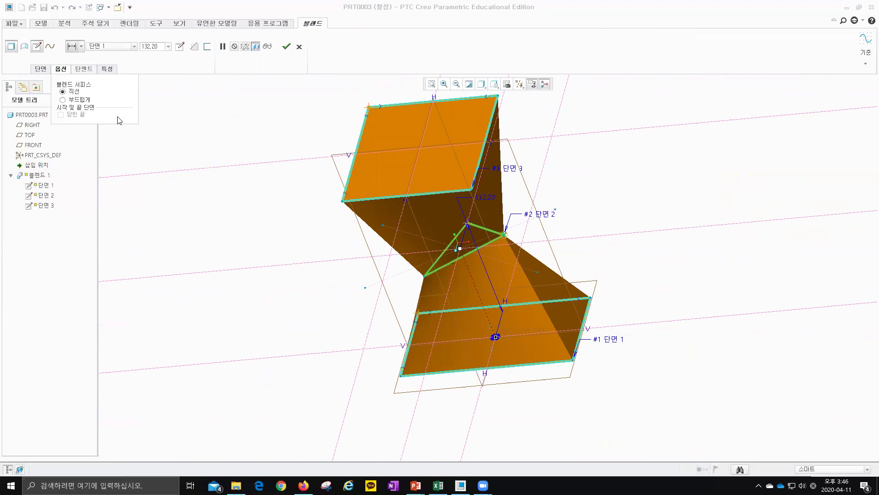
click(79, 99)
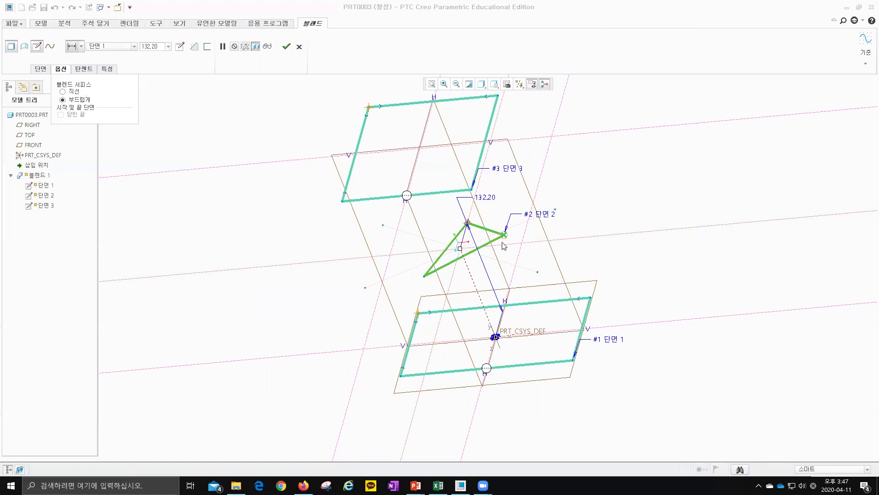
click(76, 95)
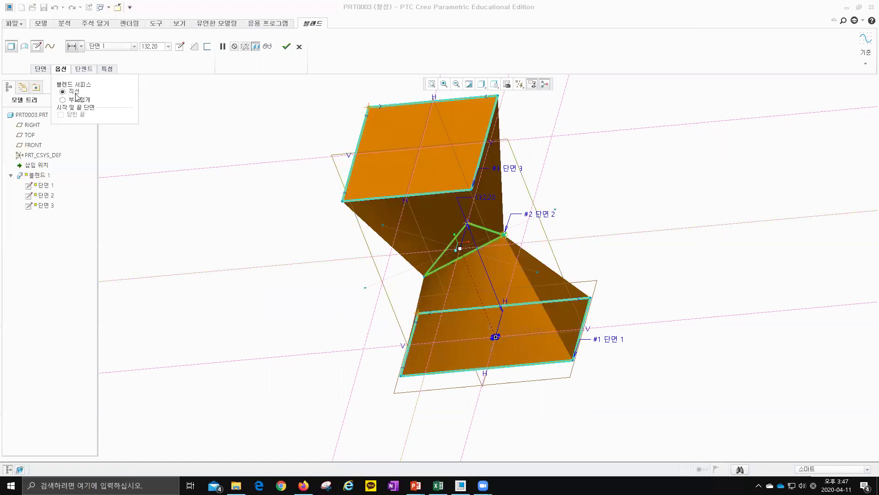
middle_drag(540, 216, 500, 145)
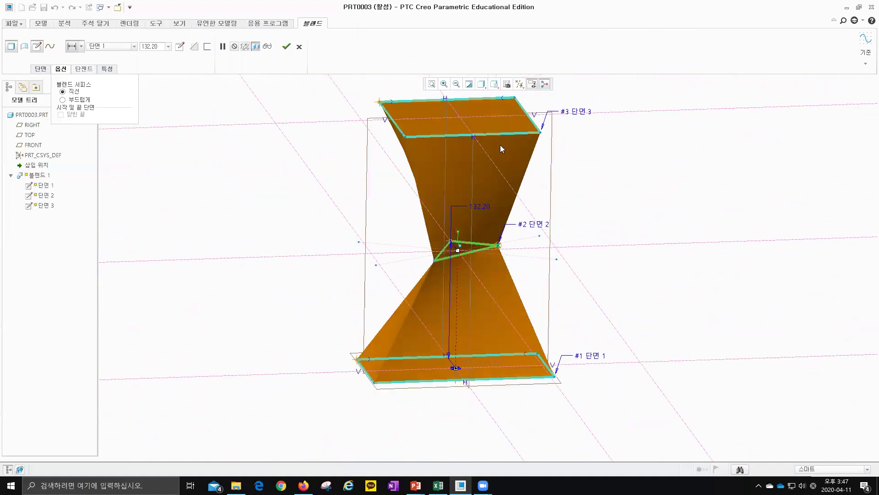
click(287, 46)
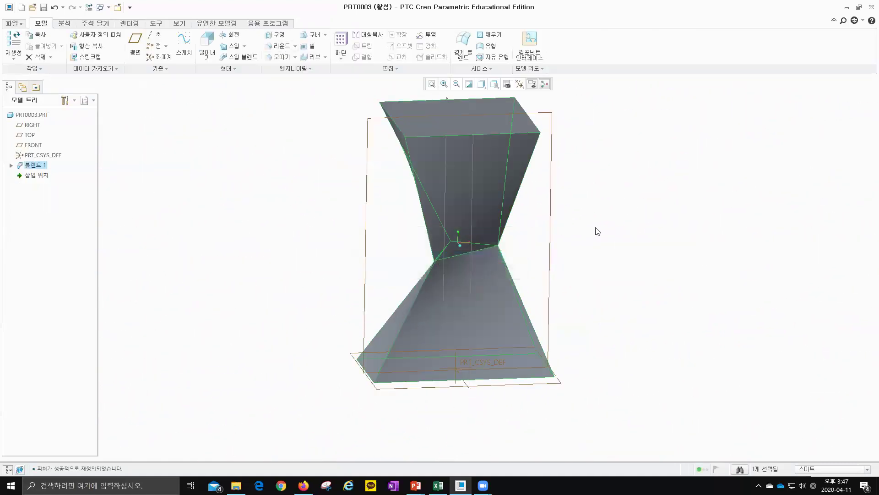
middle_drag(664, 239, 358, 222)
click(234, 70)
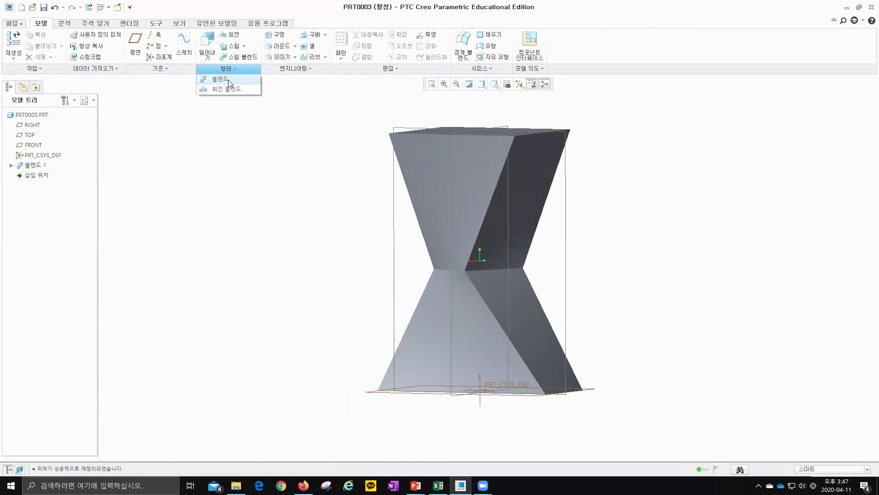
middle_drag(316, 166, 293, 179)
middle_drag(335, 268, 335, 237)
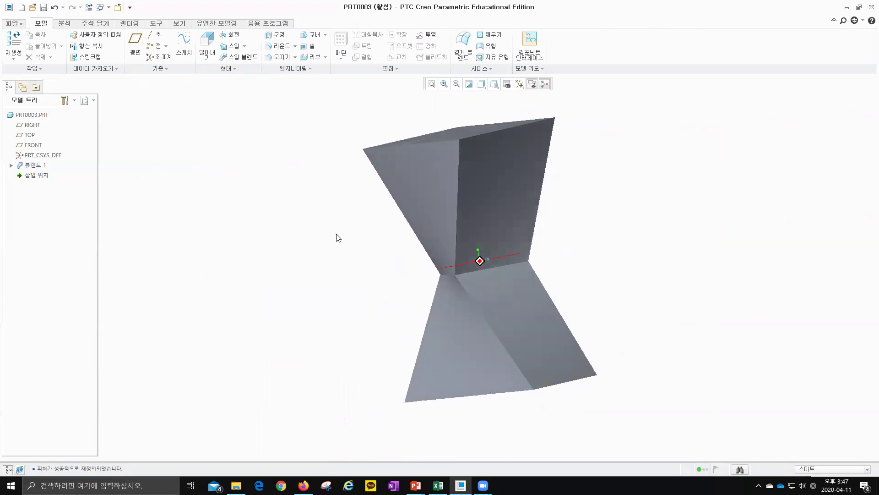
click(234, 72)
middle_drag(309, 232, 324, 244)
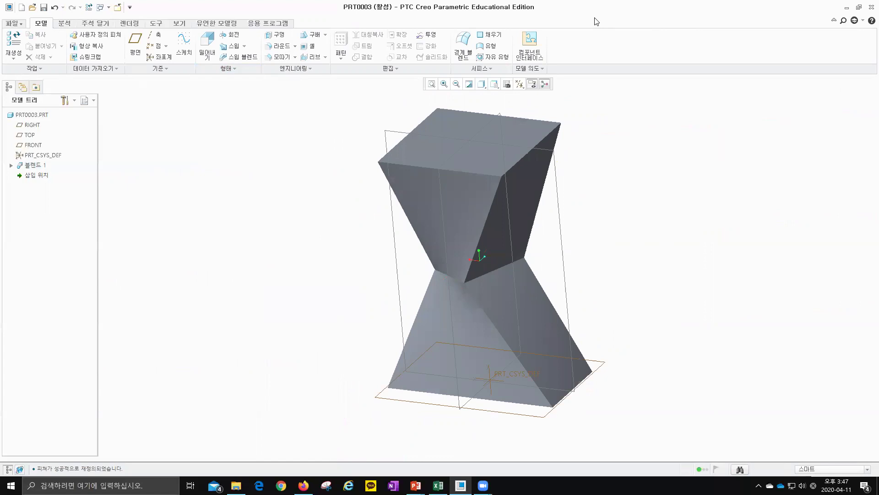